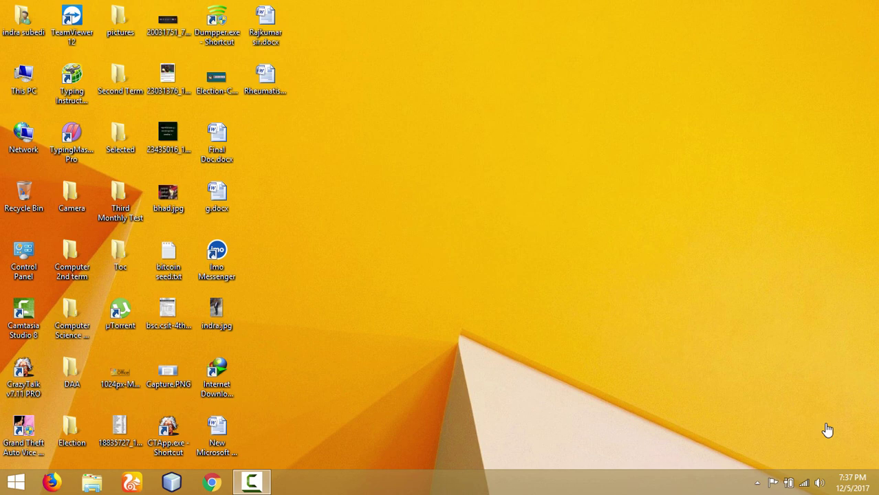
Step: Launch Chrome and search Google for 'microsoft sql server 2014' from the address bar
left_click(212, 482)
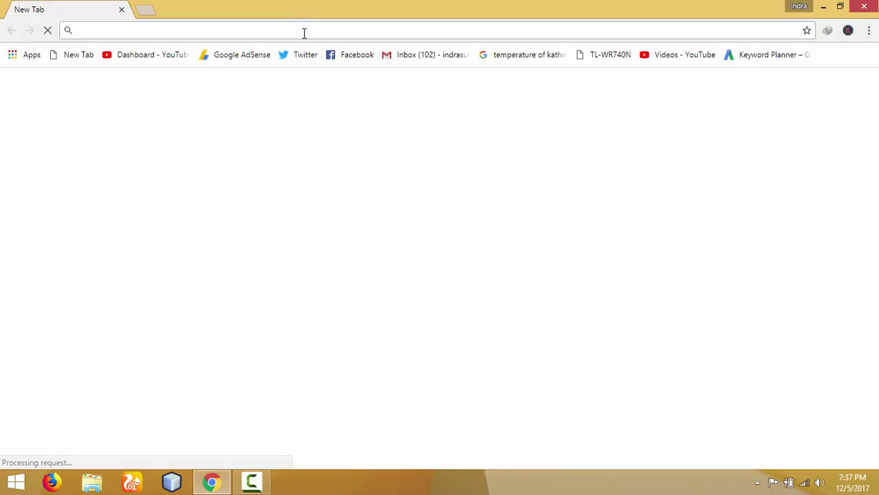
type("microsoft sql server 2014")
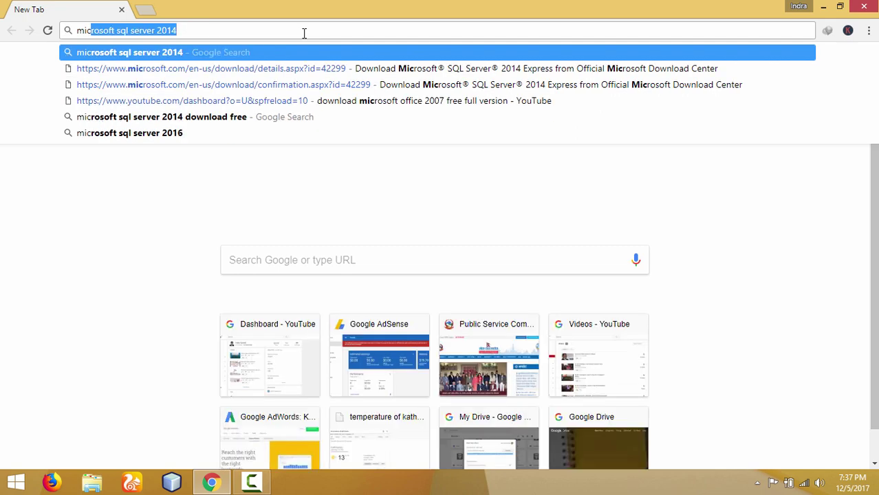
key("Right")
key("Return")
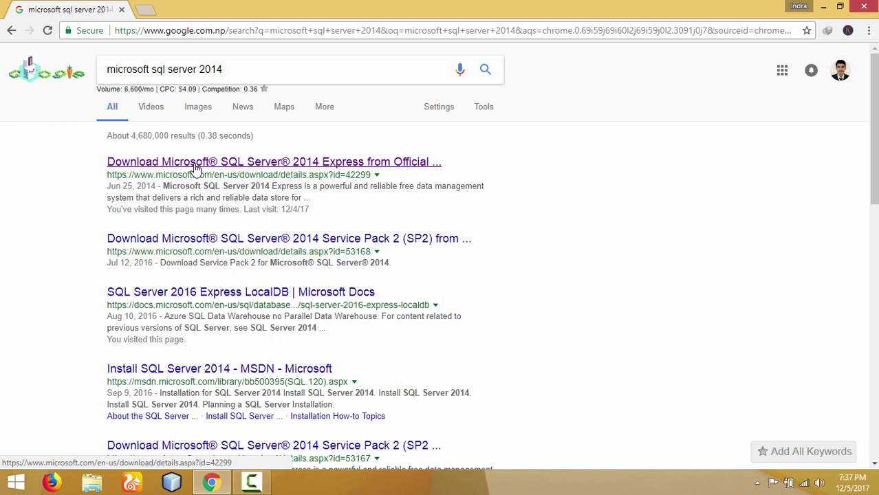
Step: Open the official Microsoft SQL Server 2014 Express download page from the results
left_click(196, 165)
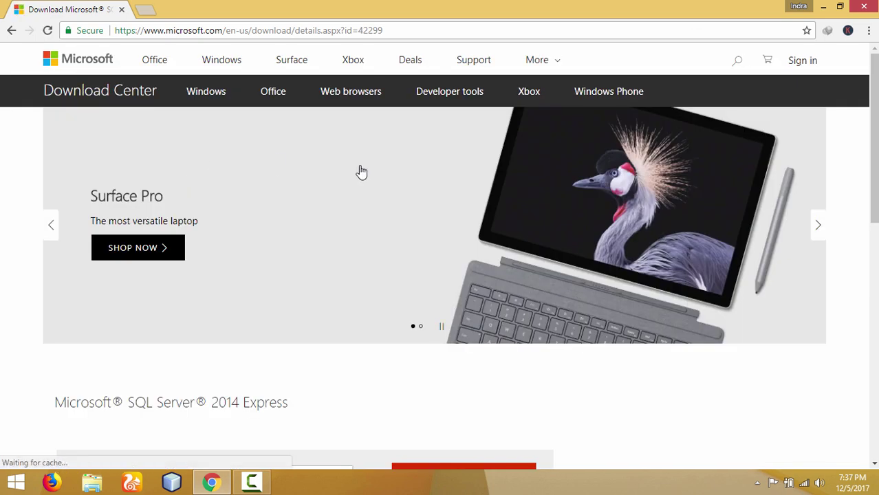
scroll(362, 172, "down", 3)
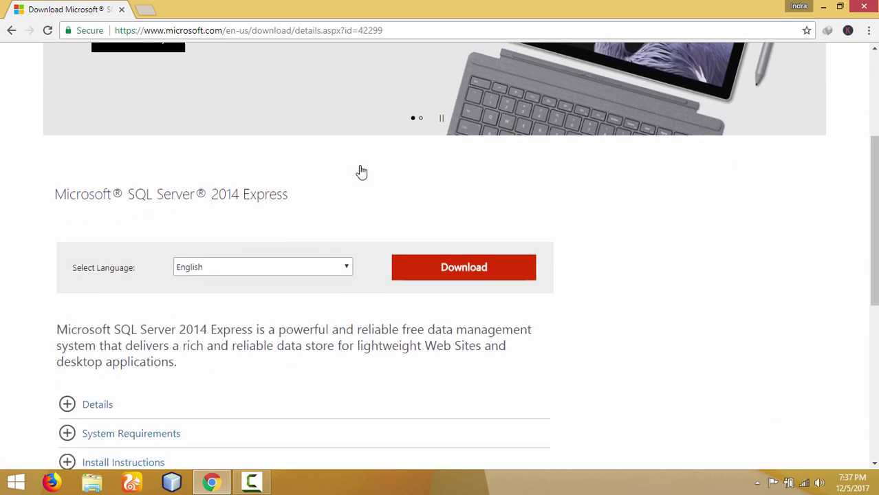
scroll(361, 172, "down", 1)
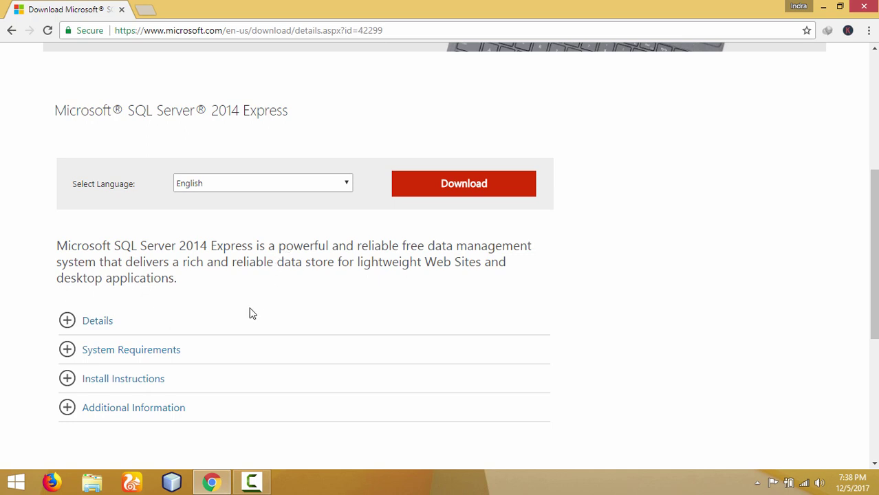
Step: Review the System Requirements section, then request the Express download
left_click(175, 363)
scroll(175, 362, "down", 3)
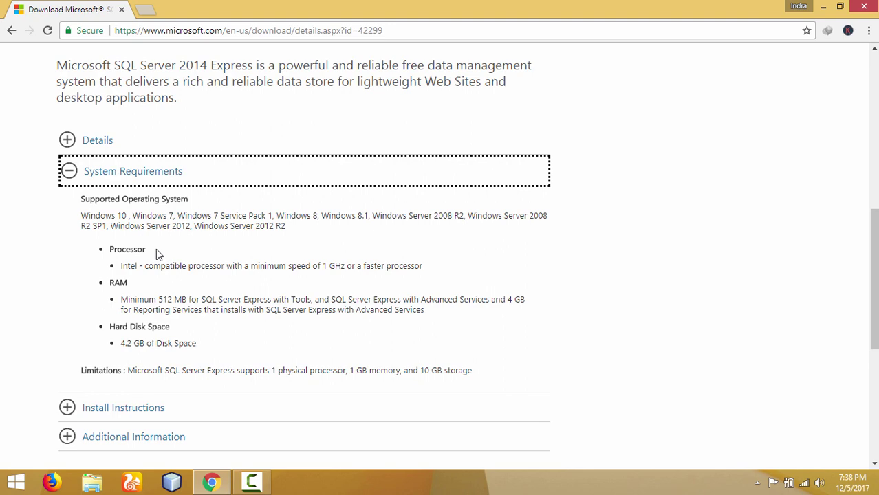
left_click(173, 182)
scroll(328, 193, "up", 3)
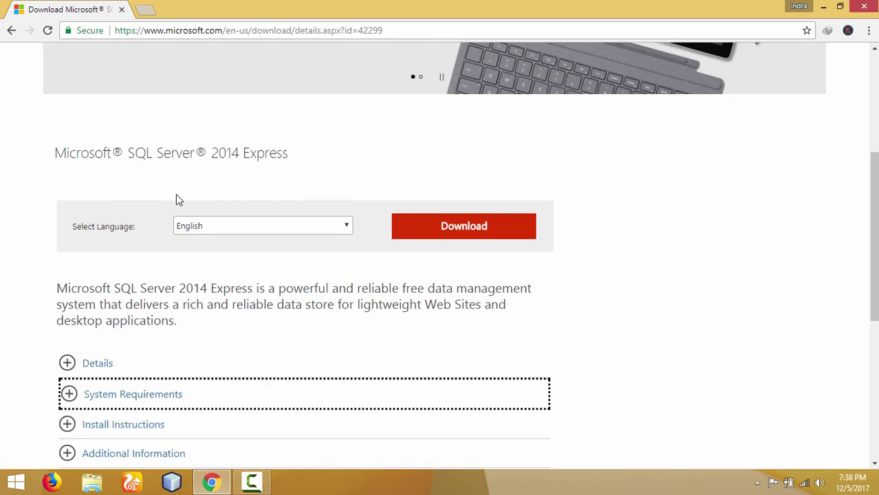
left_click(465, 231)
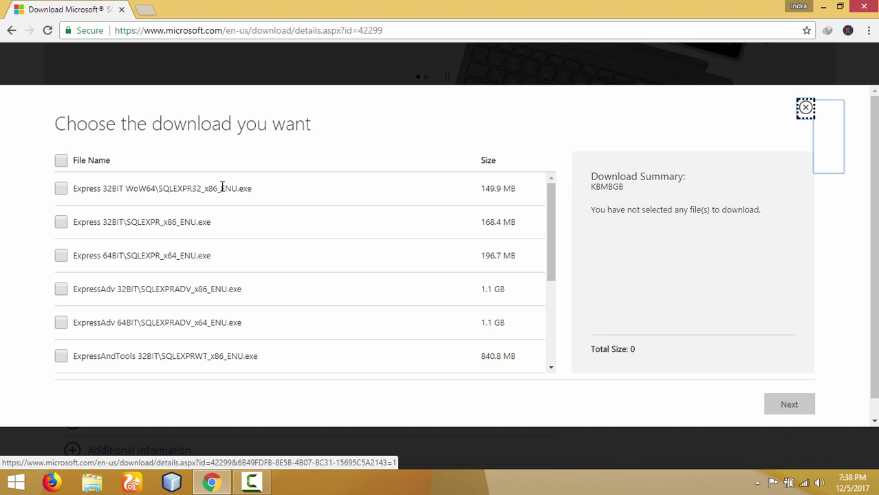
Step: Minimise Chrome with the Download Center file list, revealing the desktop
left_click(823, 7)
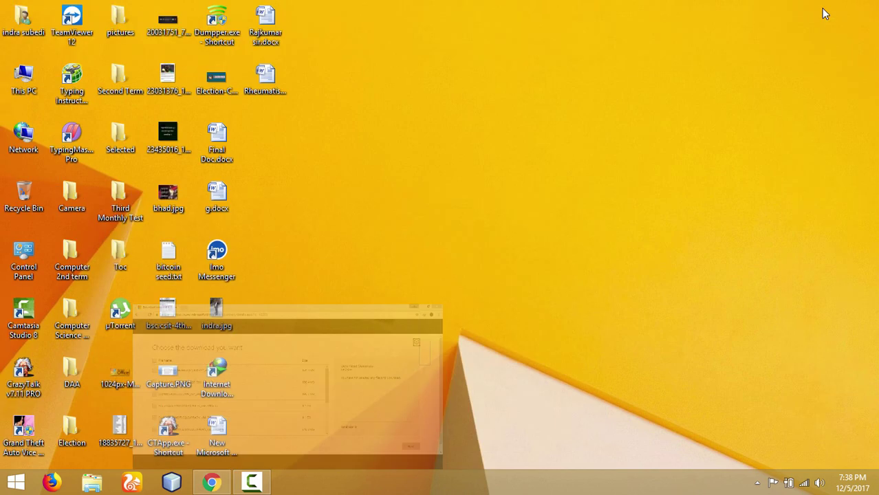
right_click(26, 89)
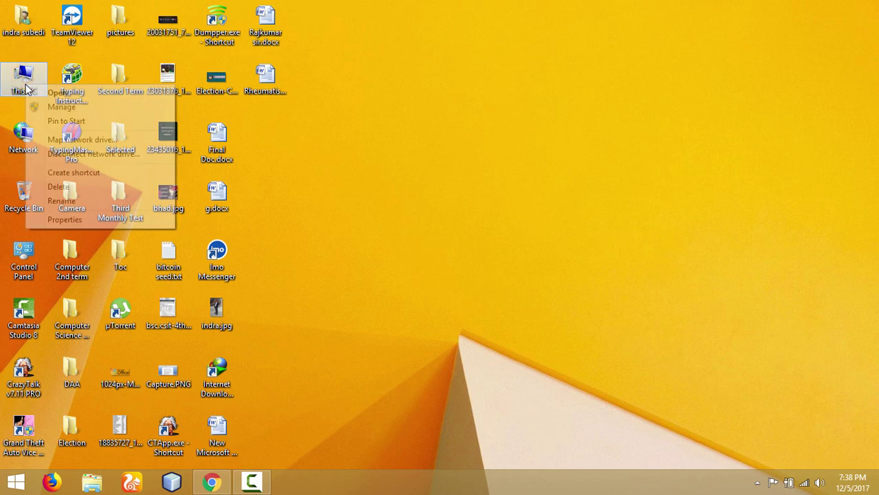
left_click(69, 220)
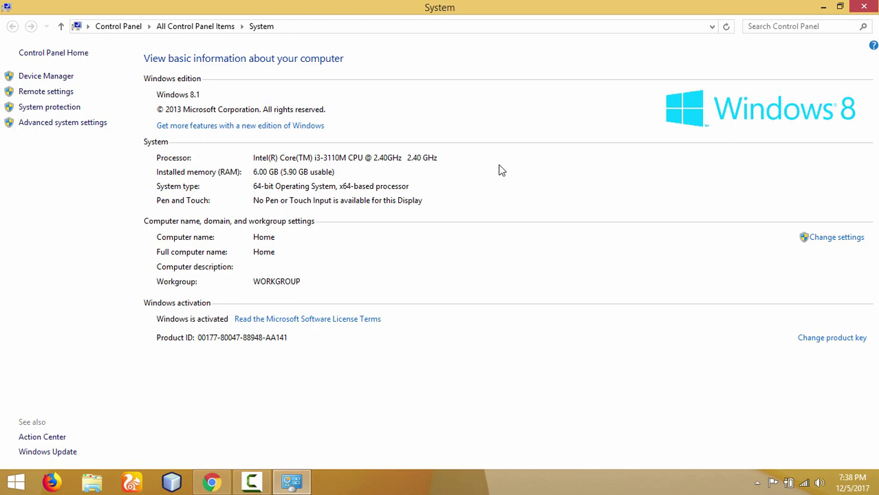
left_click(865, 7)
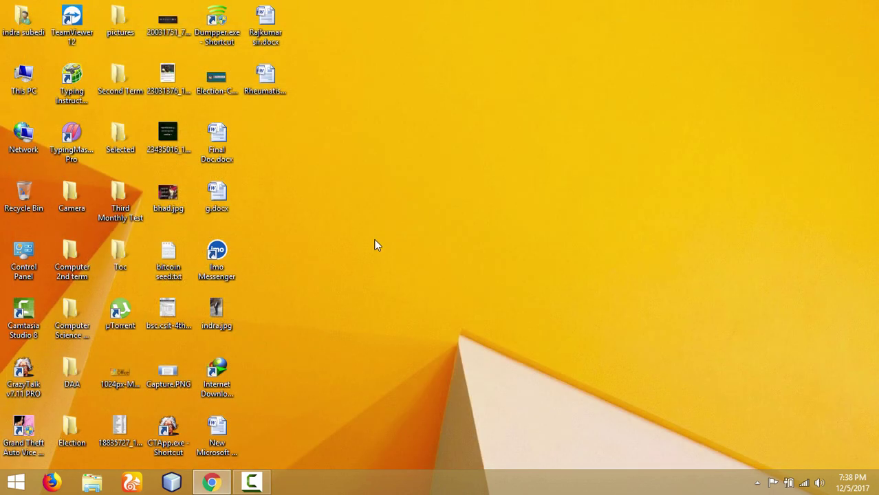
Step: Tick the Express 64BIT and MgmtStudio 64BIT installers and proceed with Next
left_click(217, 485)
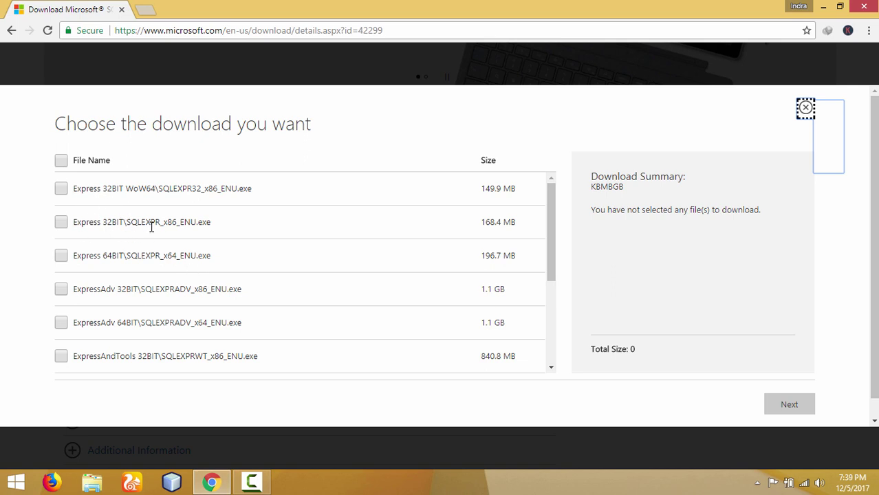
left_click(62, 256)
scroll(61, 257, "down", 3)
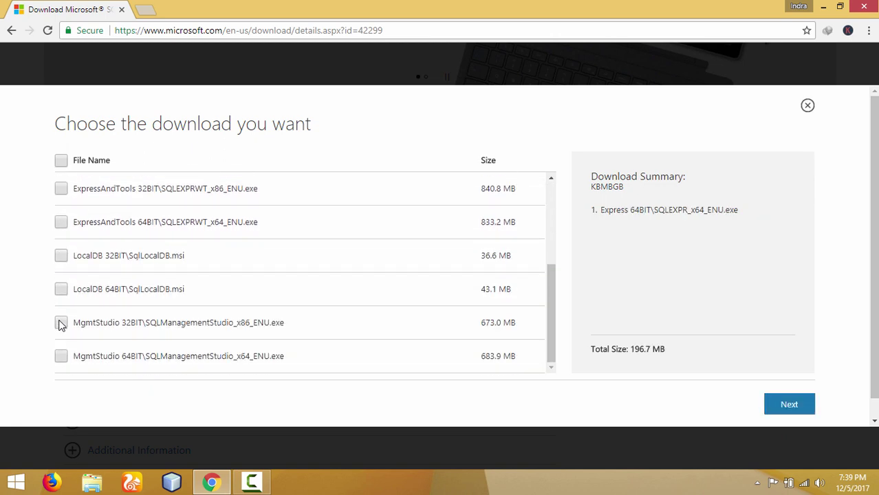
left_click(62, 357)
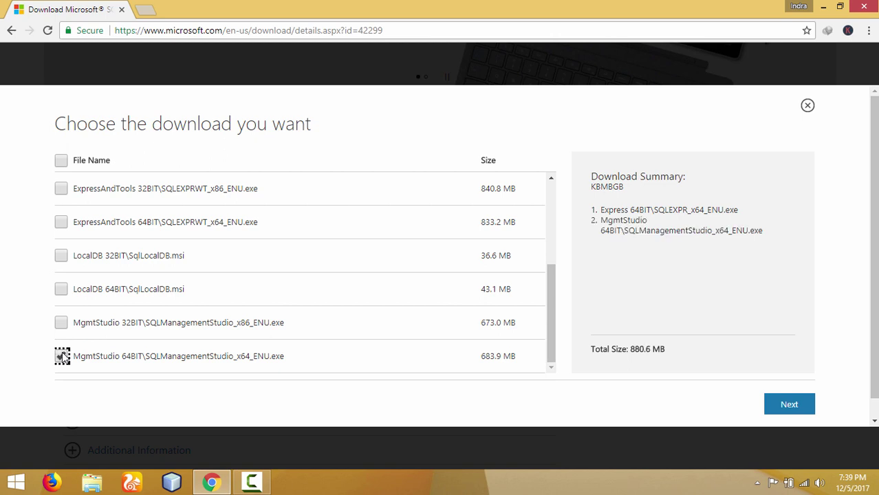
scroll(137, 353, "up", 3)
scroll(138, 353, "down", 3)
left_click(789, 413)
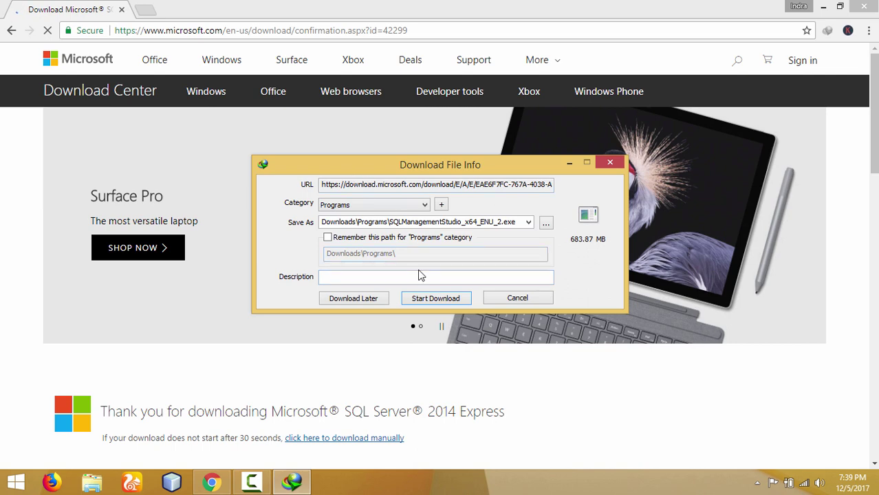
Step: Start IDM downloads for the Management Studio and SQLEXPR_x64_ENU installers, then minimise Chrome
left_click(434, 302)
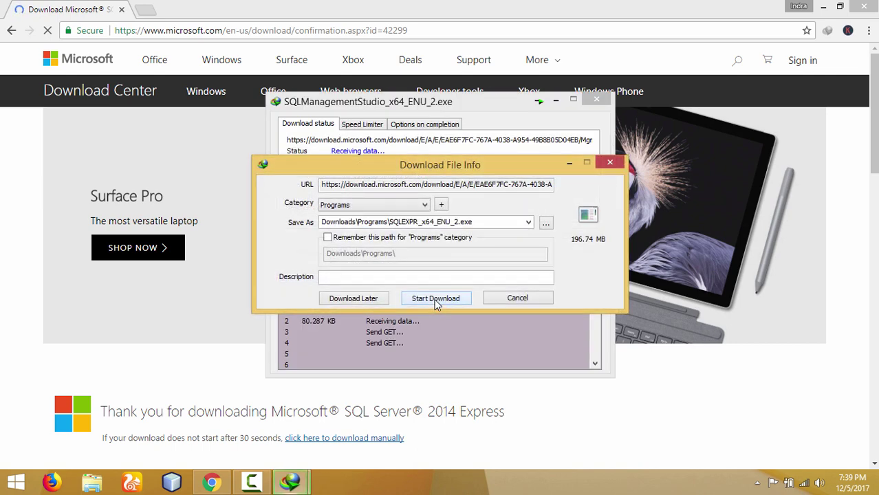
left_click(435, 300)
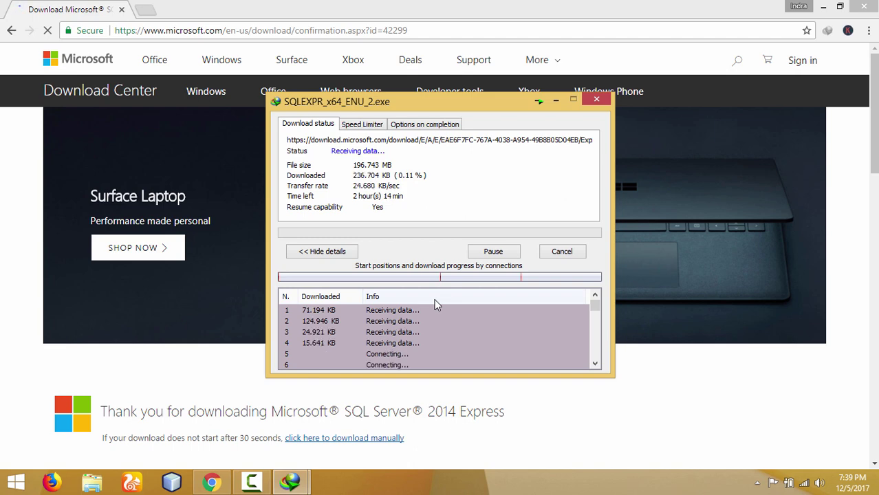
left_click(556, 100)
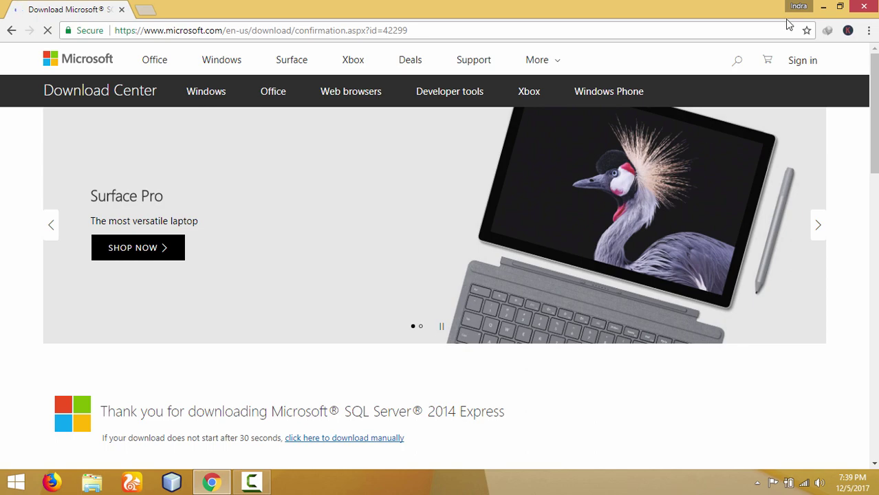
left_click(824, 7)
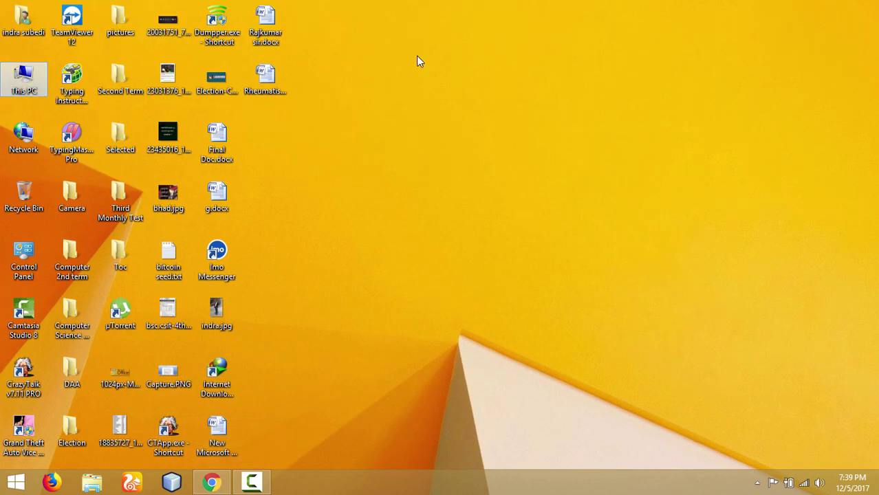
Step: Browse to the Downloads\Programs folder holding the SQL Server installers
double_click(26, 21)
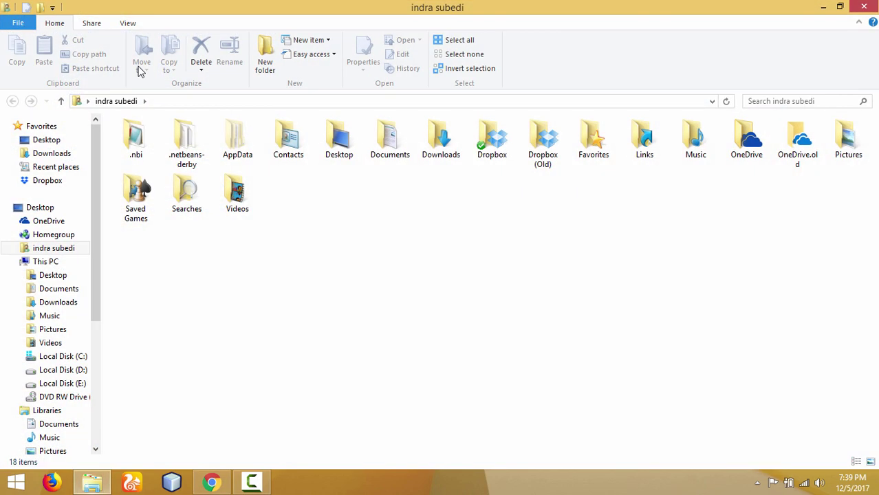
double_click(429, 147)
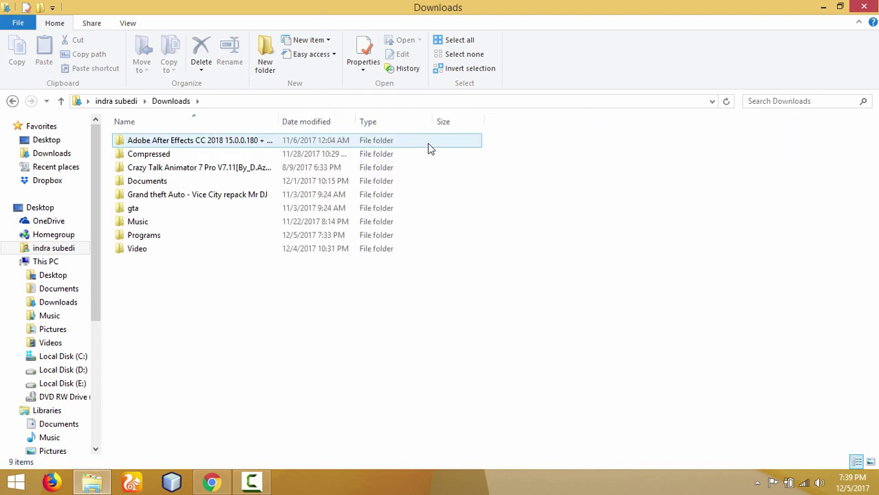
left_click(149, 239)
double_click(151, 242)
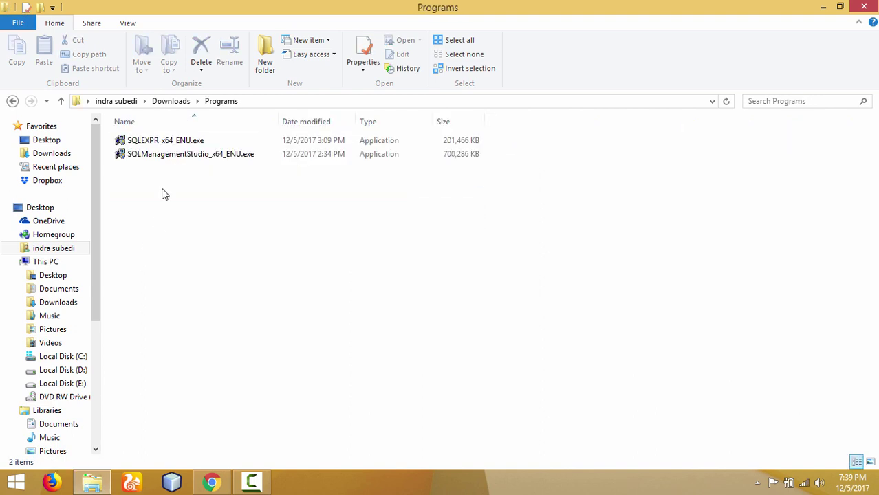
left_click(167, 143)
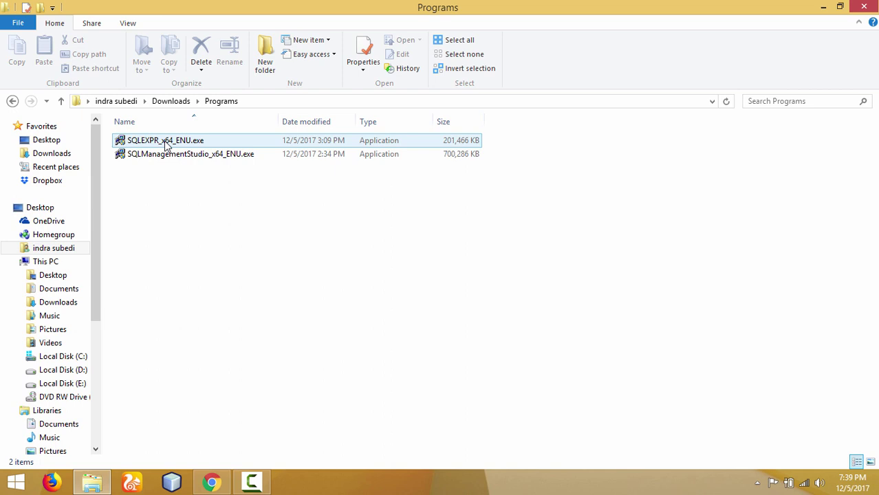
left_click(167, 175)
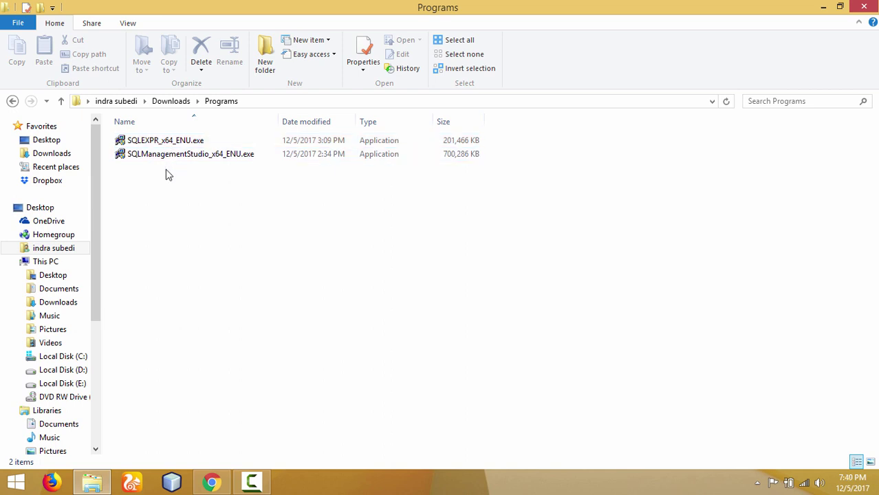
left_click(161, 160)
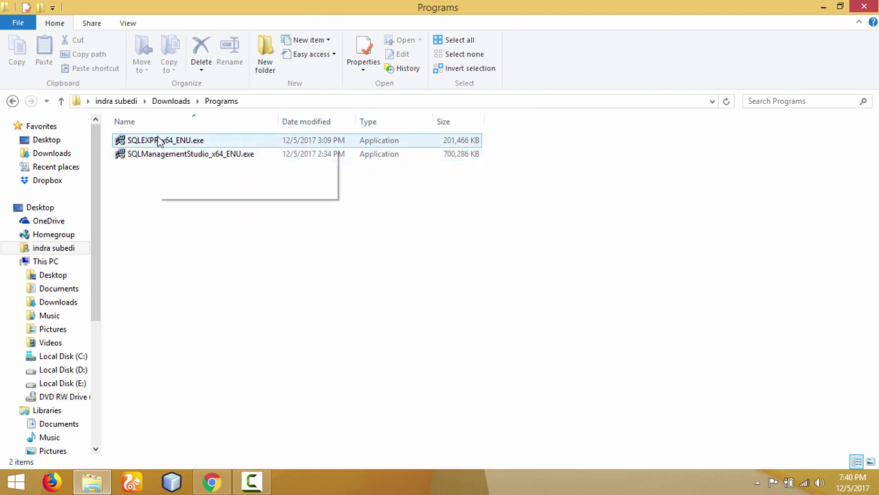
Step: Run SQLEXPR_x64_ENU.exe and accept the suggested extraction folder
left_click(158, 140)
double_click(158, 140)
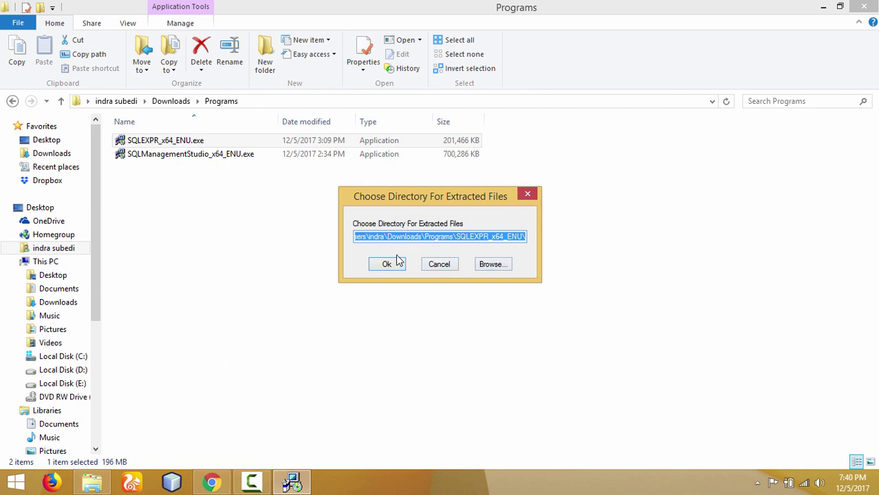
left_click(395, 264)
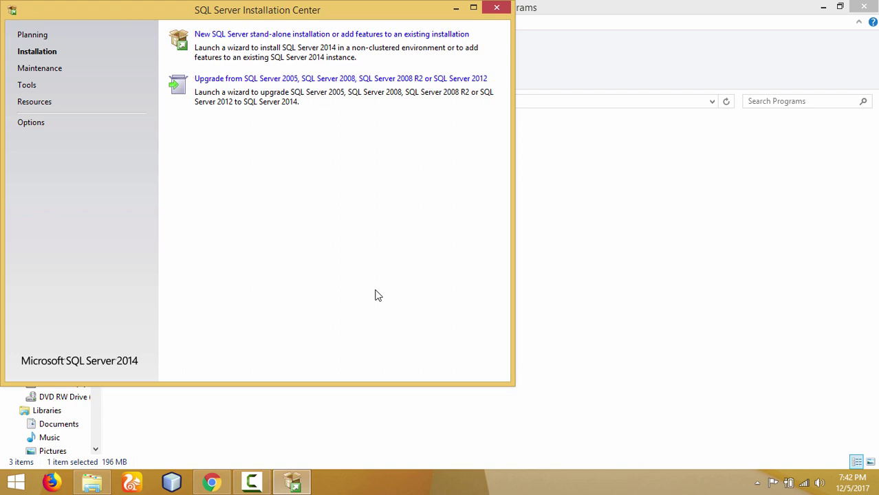
Step: Begin a new stand-alone installation, tick 'I accept the license terms', and continue
left_click(299, 36)
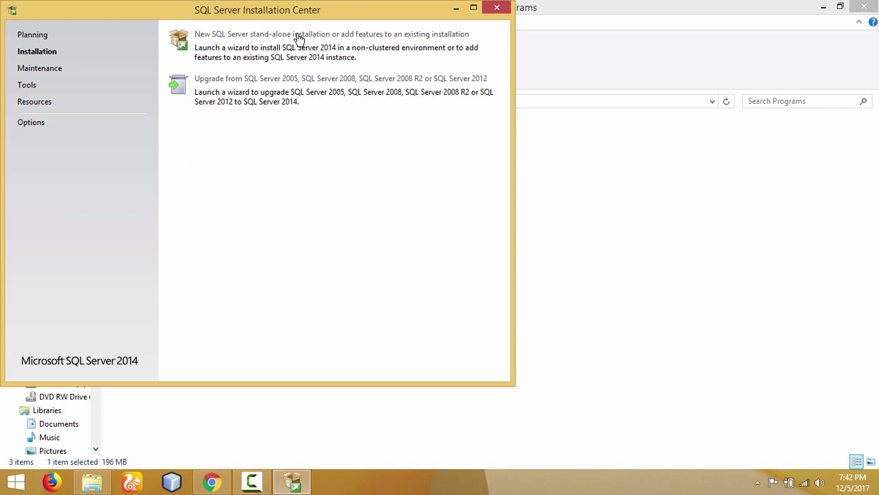
left_click(298, 36)
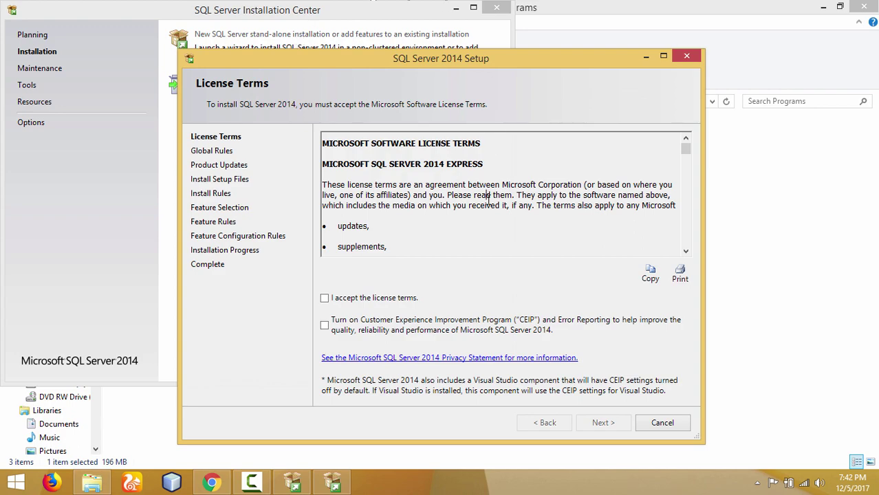
scroll(489, 198, "down", 15)
scroll(489, 198, "down", 15)
scroll(489, 200, "up", 20)
left_click(338, 303)
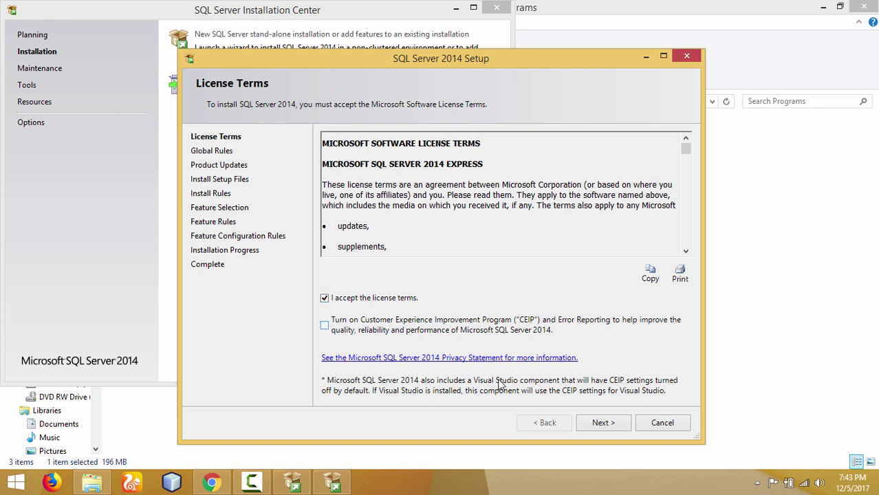
left_click(607, 426)
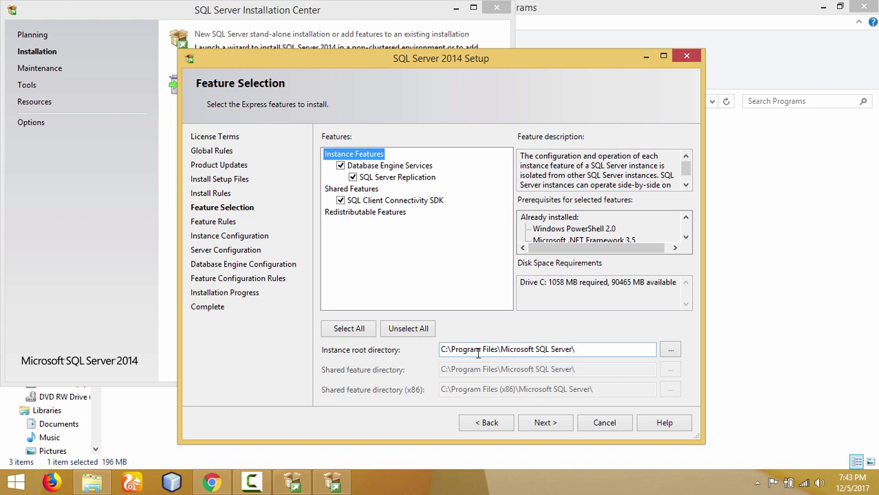
Step: Continue past Feature Selection with all default features left checked
left_click(544, 423)
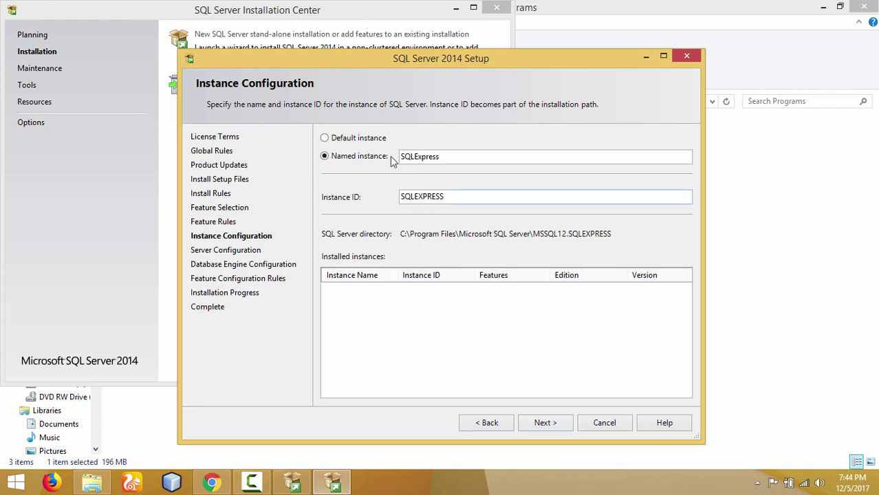
Step: Choose the Default instance (MSSQLSERVER) and continue to Server Configuration
left_click(368, 145)
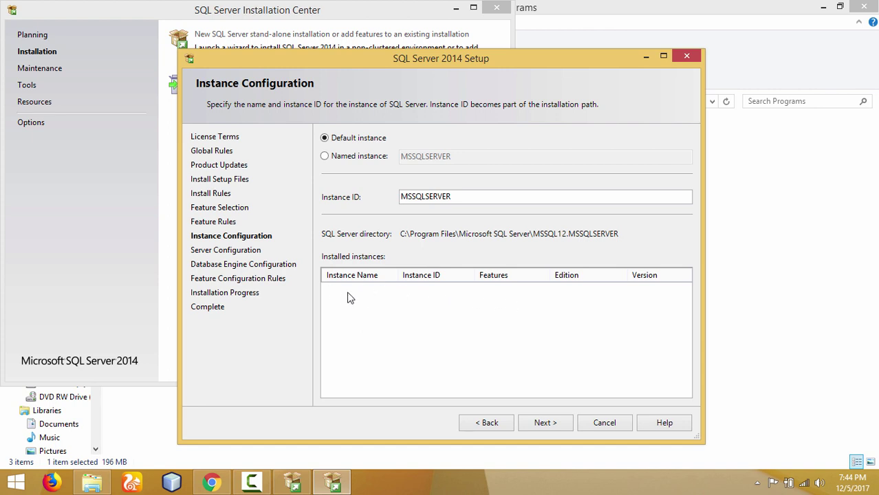
left_click(544, 425)
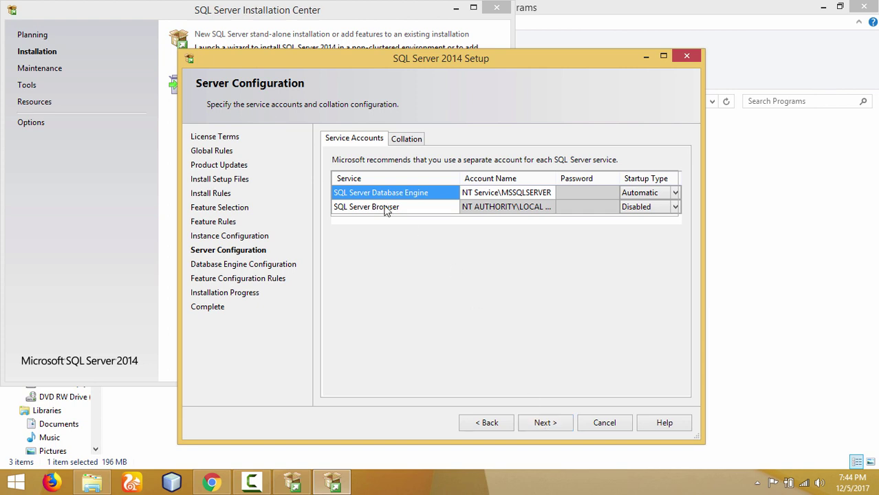
Step: Set the Database Engine service account to NT AUTHORITY\LOCAL SERVICE and continue
left_click(485, 194)
left_click(367, 196)
left_click(551, 193)
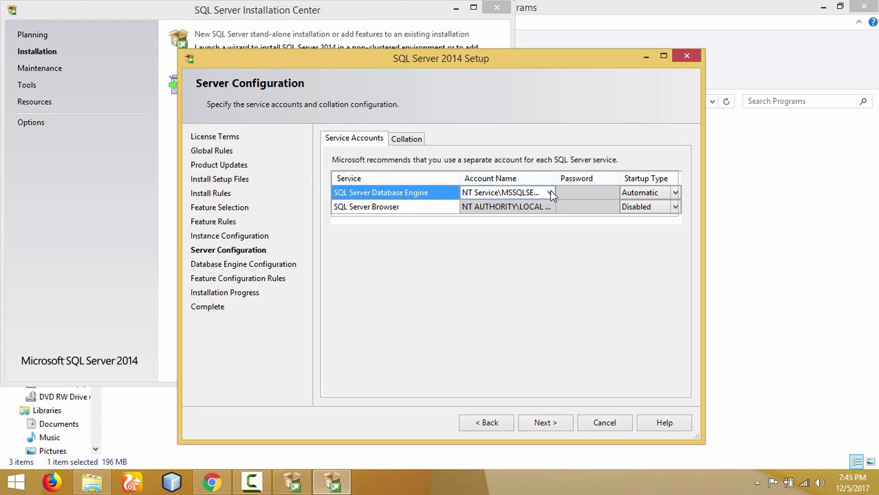
left_click(549, 194)
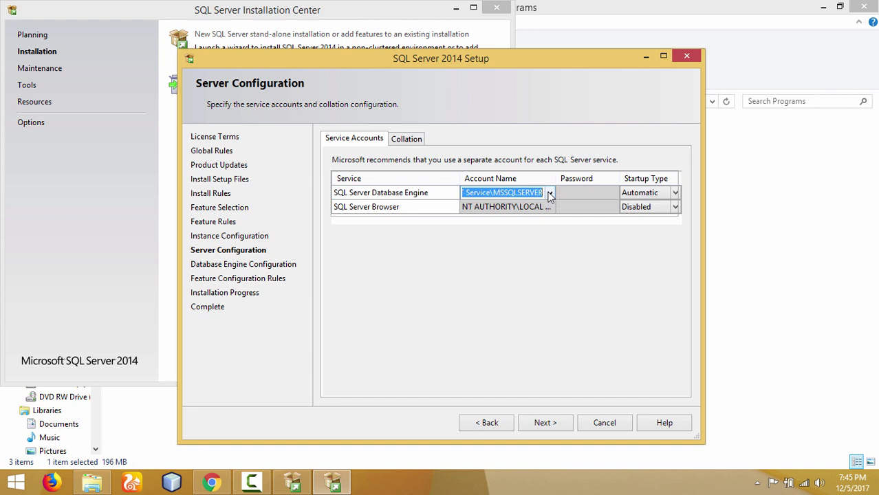
left_click(550, 194)
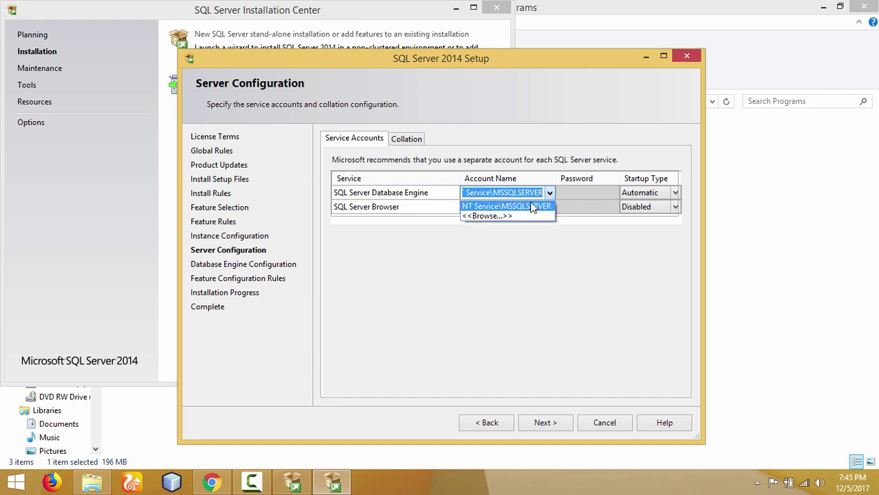
left_click(518, 217)
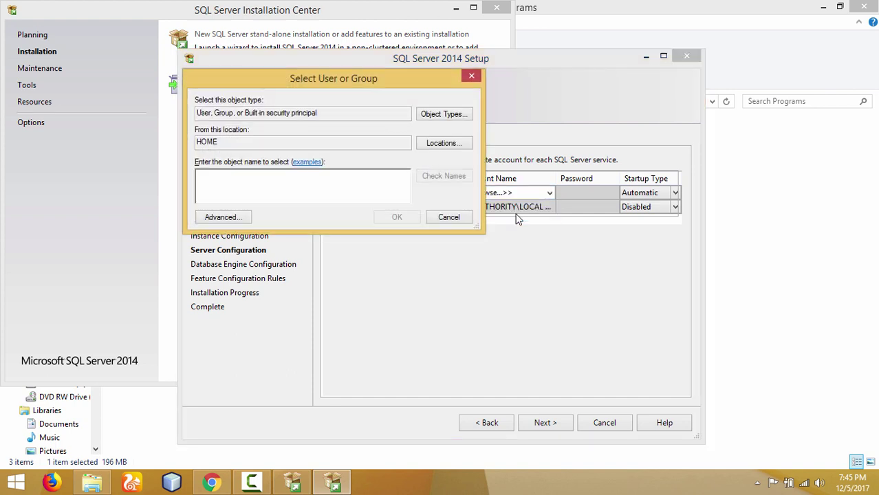
left_click(223, 218)
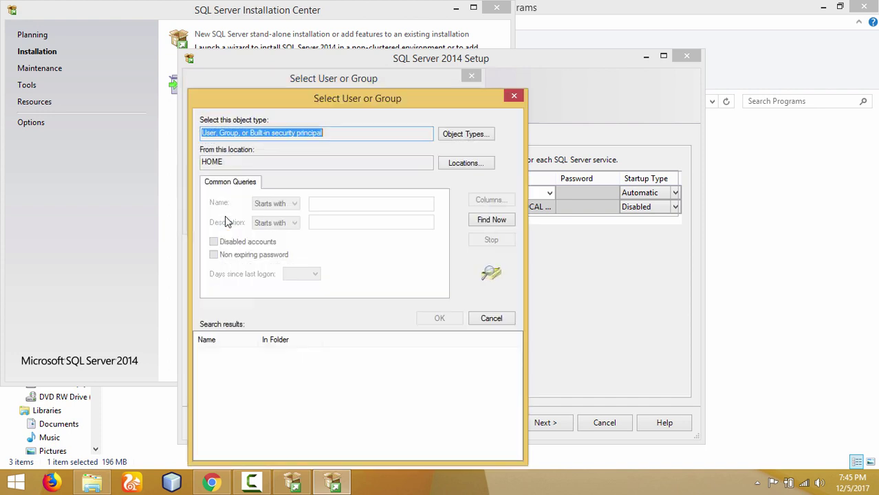
left_click(487, 220)
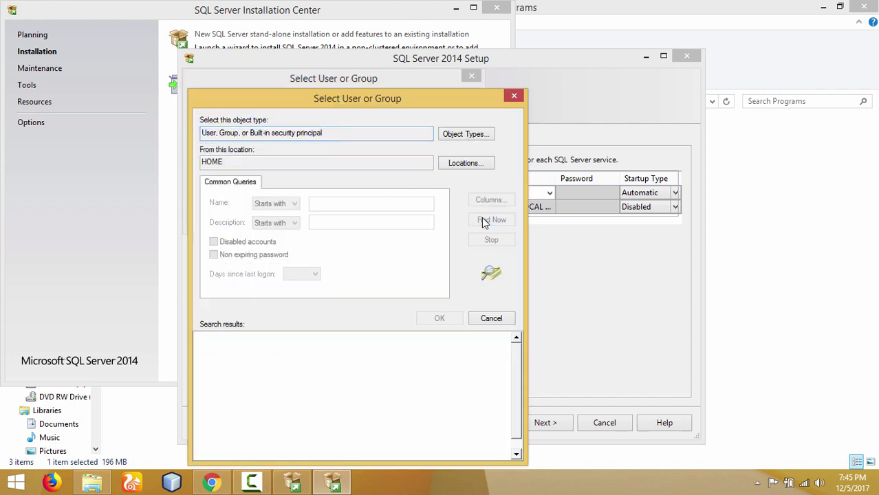
scroll(293, 390, "down", 6)
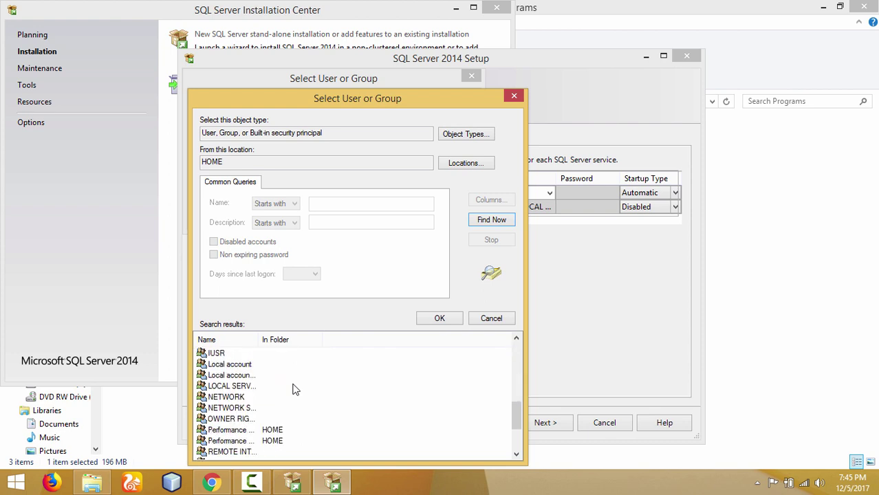
left_click(244, 388)
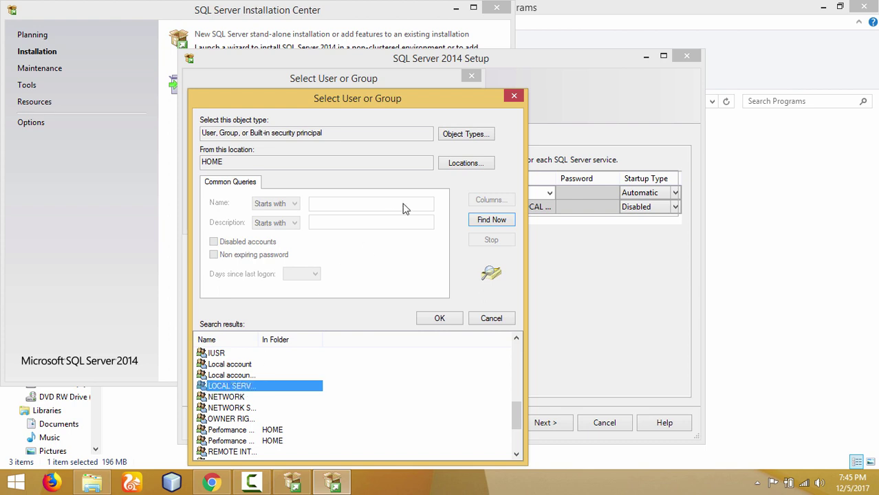
left_click(444, 319)
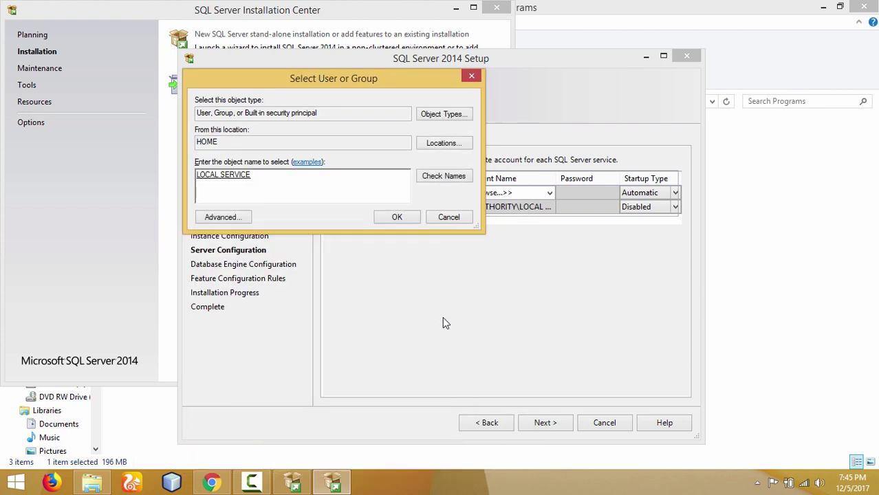
left_click(397, 217)
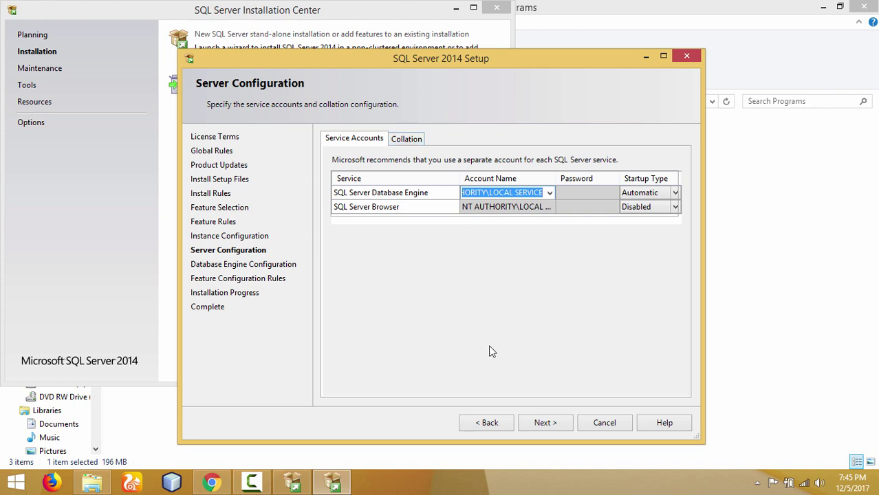
left_click(544, 422)
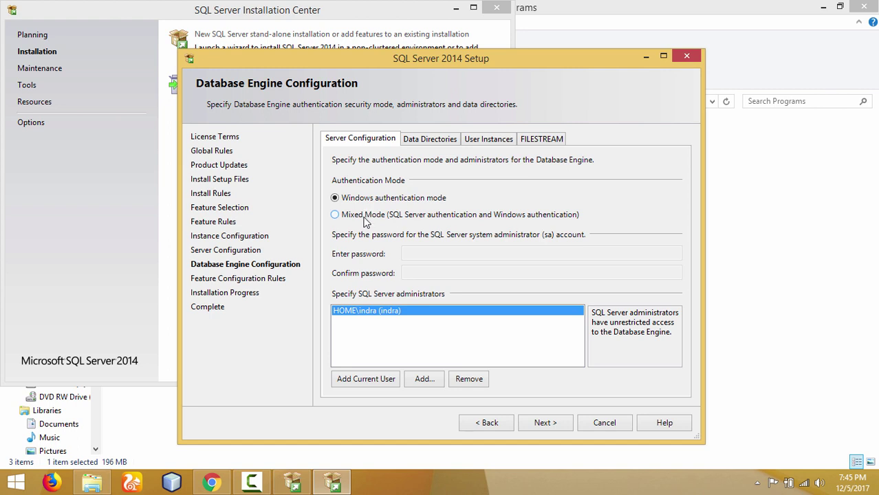
Step: Choose Mixed Mode authentication, enter the sa password, and proceed with the installation
left_click(366, 220)
left_click(445, 254)
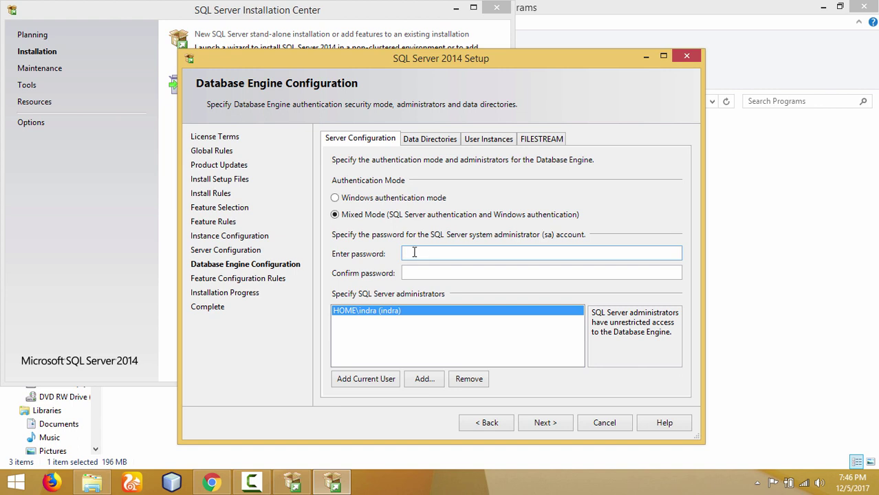
key("Tab")
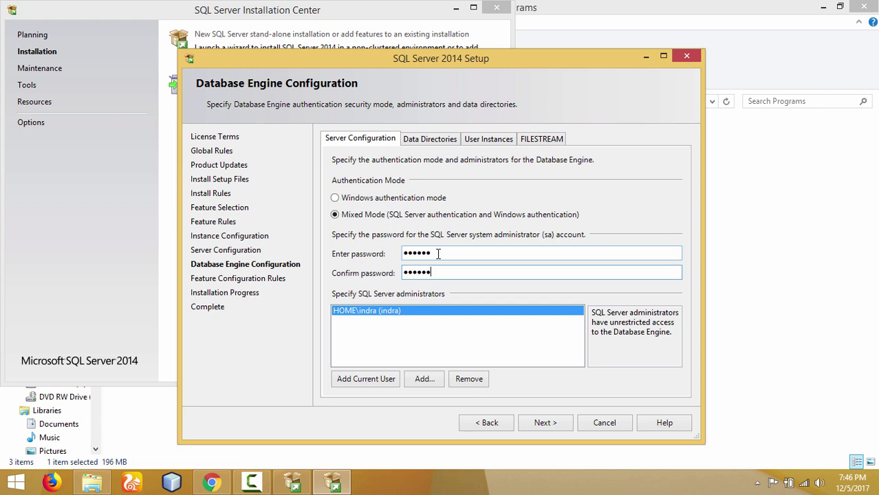
left_click(561, 423)
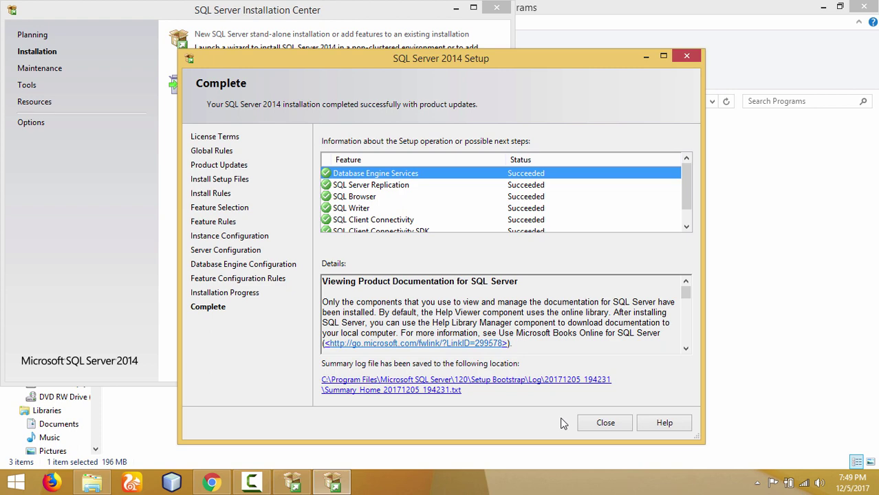
Step: Close the completed setup and the Installation Center, then launch the Management Studio installer
left_click(605, 424)
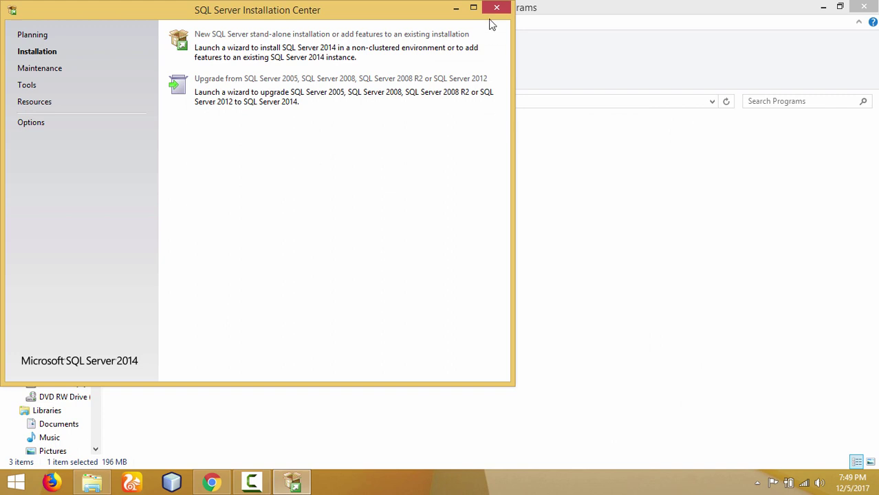
left_click(494, 10)
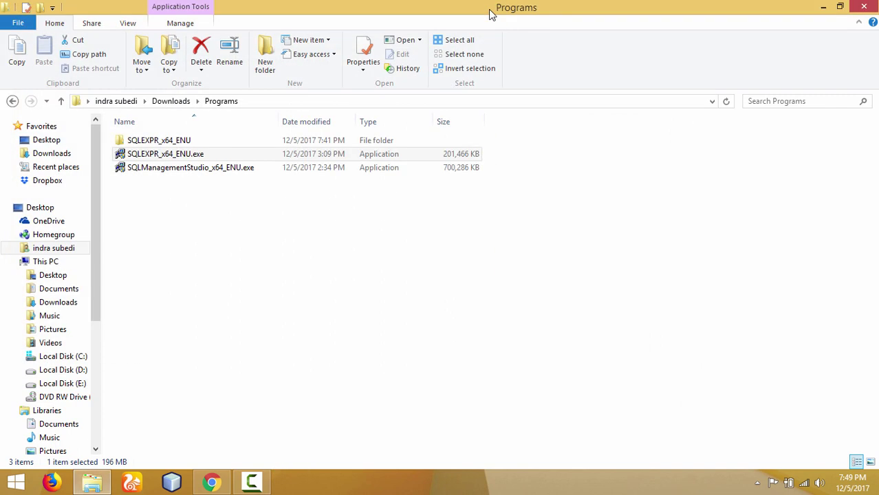
left_click(256, 237)
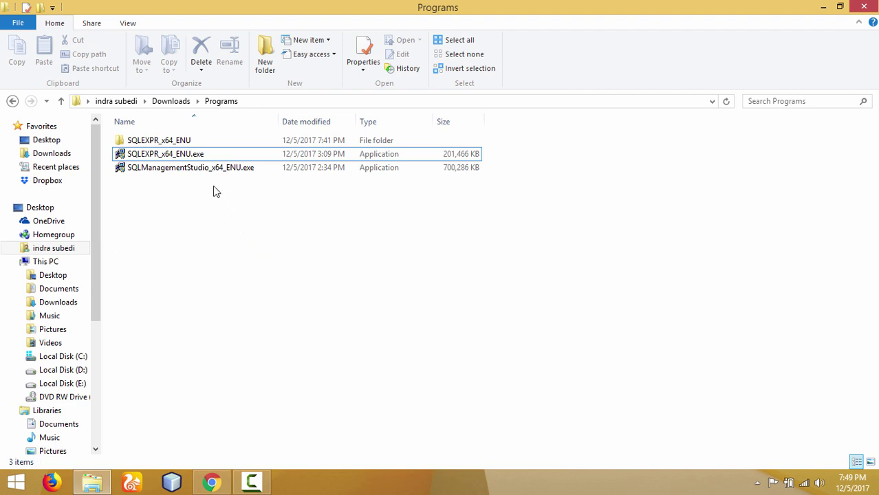
double_click(204, 170)
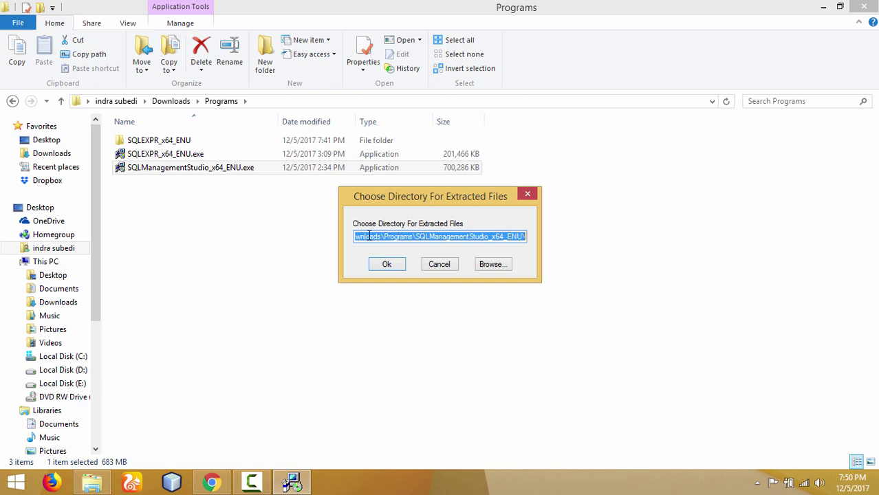
Step: Accept the suggested SQLManagementStudio_x64_ENU folder for the extracted files
left_click(389, 266)
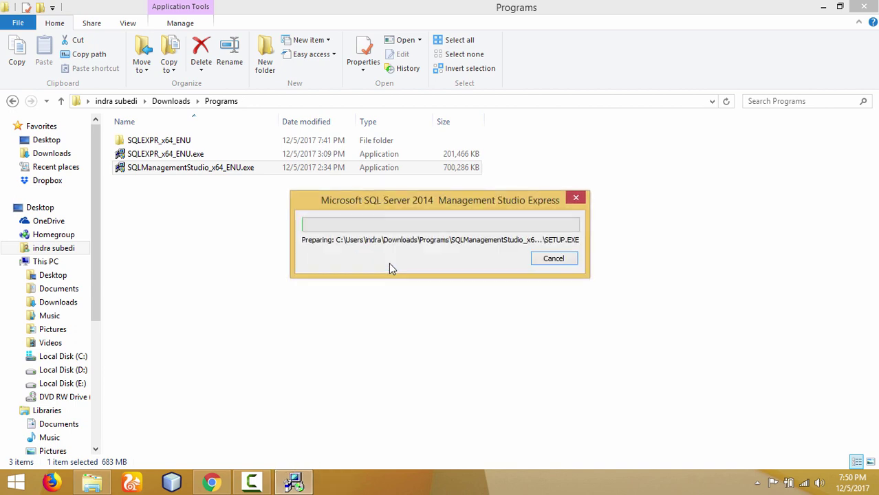
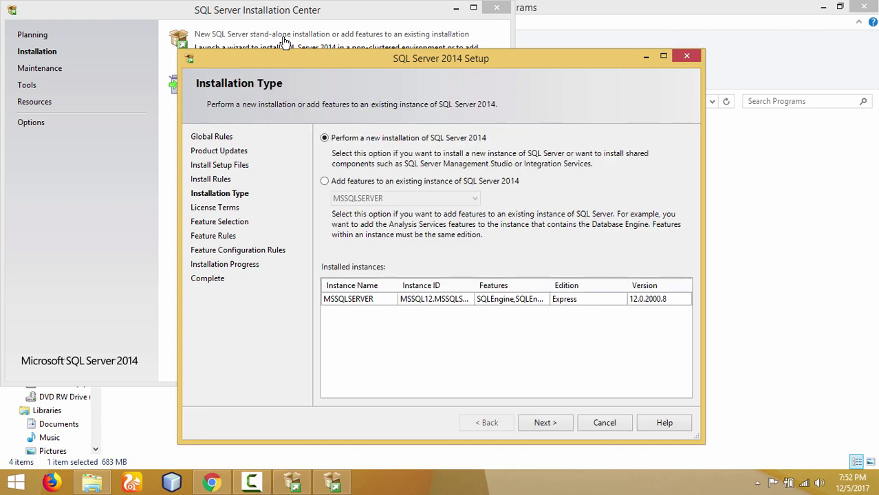
Step: Choose to add features to the existing MSSQLSERVER instance and proceed to Feature Selection
left_click(349, 184)
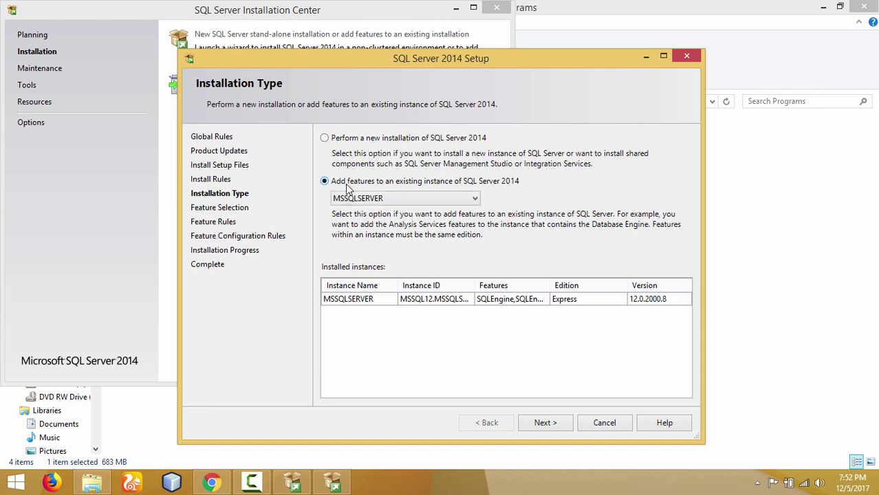
left_click(545, 423)
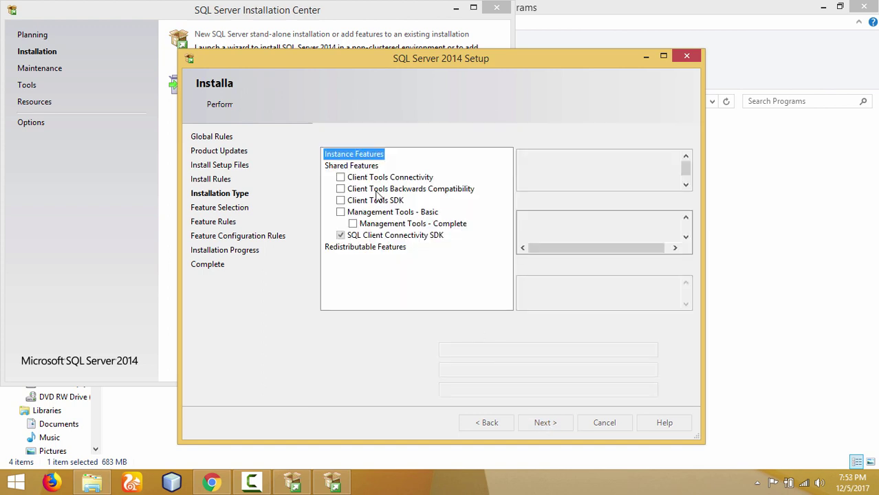
Step: Select Management Tools Basic, Client Tools SDK, Backwards Compatibility and Connectivity, then install them
left_click(341, 212)
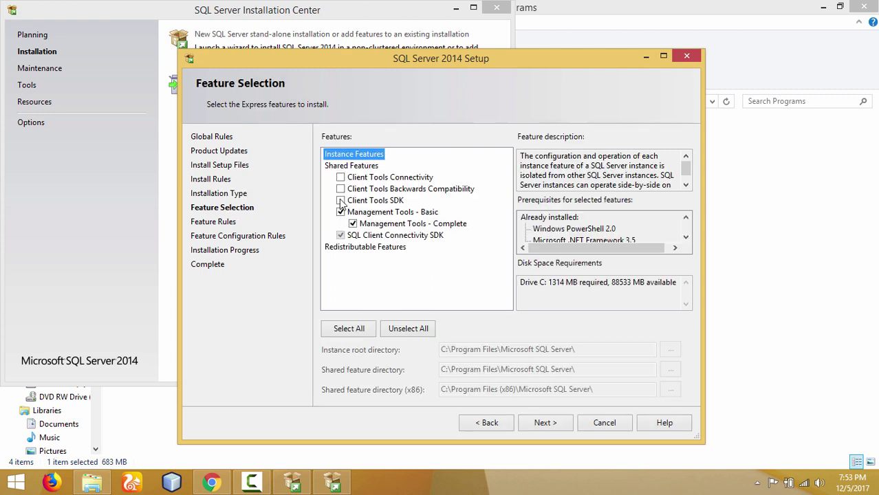
left_click(340, 201)
left_click(340, 189)
left_click(340, 179)
left_click(544, 423)
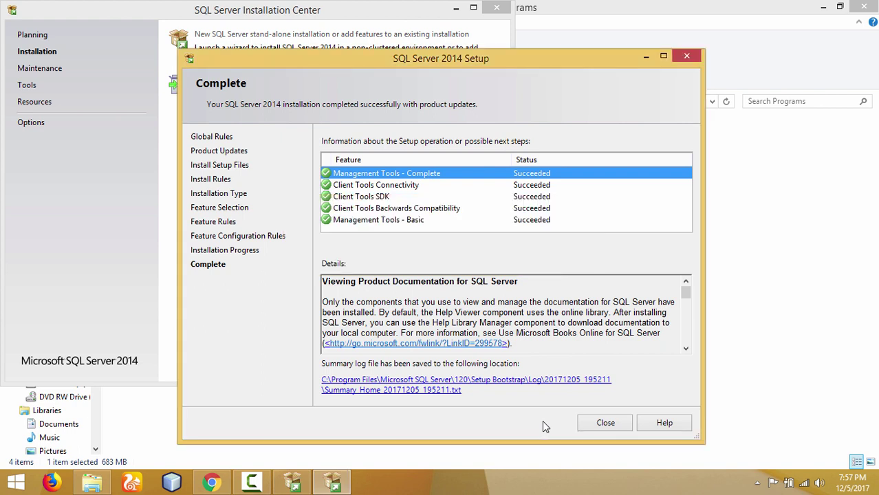
Step: Close the finished Setup wizard, the Installation Center and the Programs folder window
left_click(606, 425)
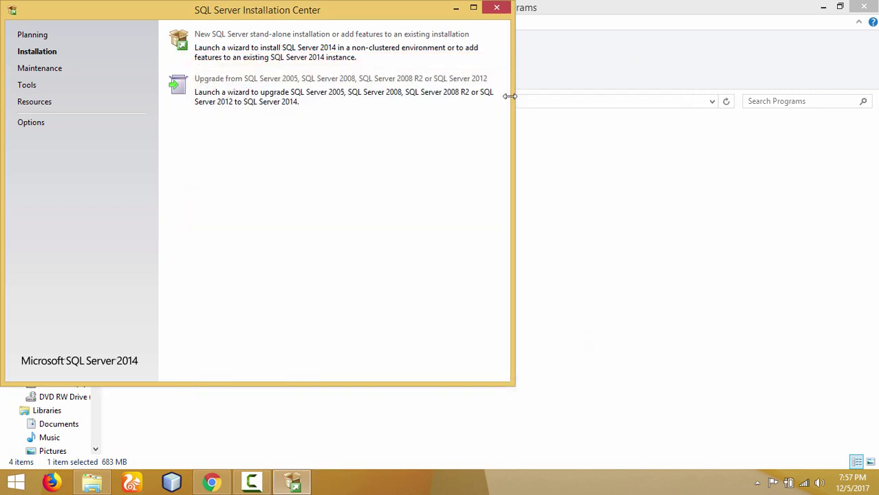
left_click(497, 8)
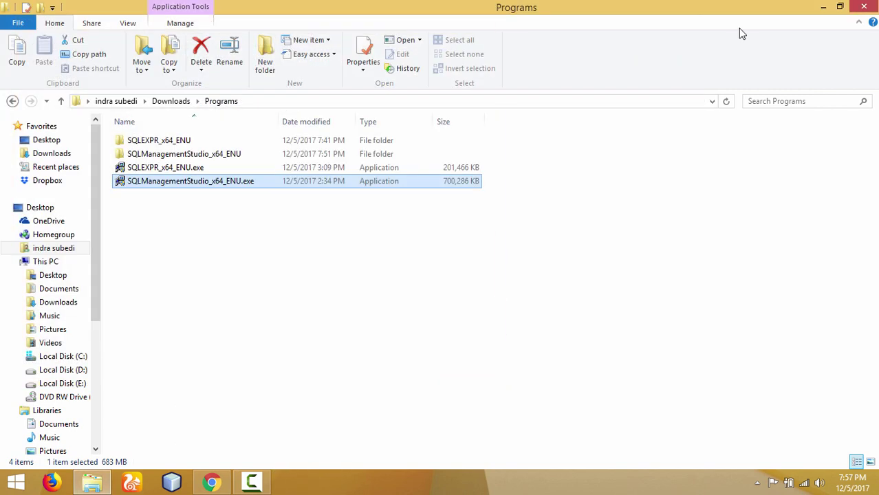
left_click(866, 8)
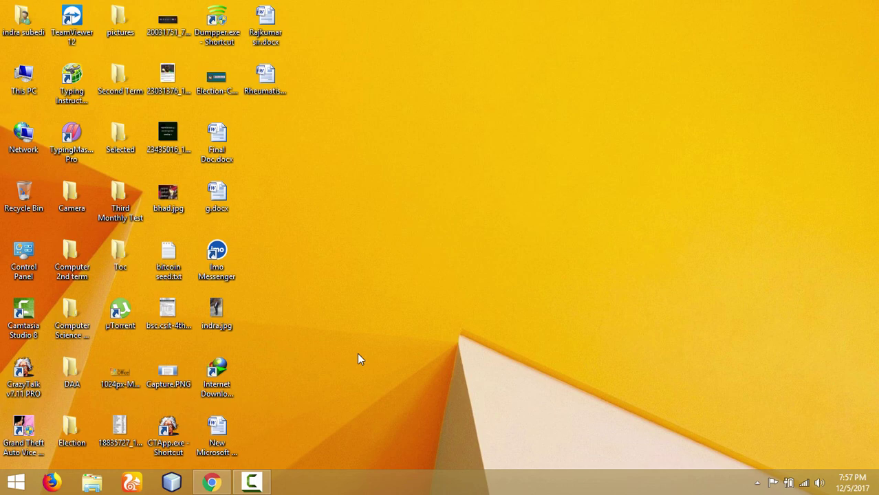
Step: Search 'management' on the Start screen and launch SQL Server 2014 Management Studio
key("super")
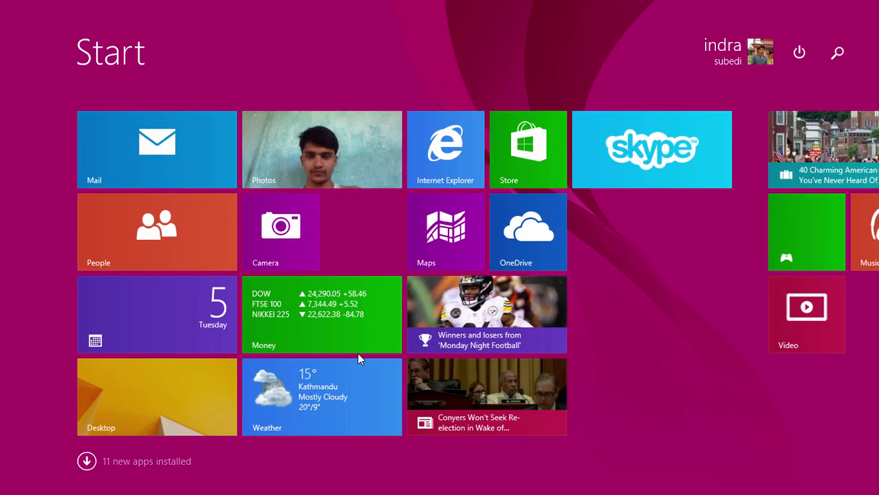
type("management Studio")
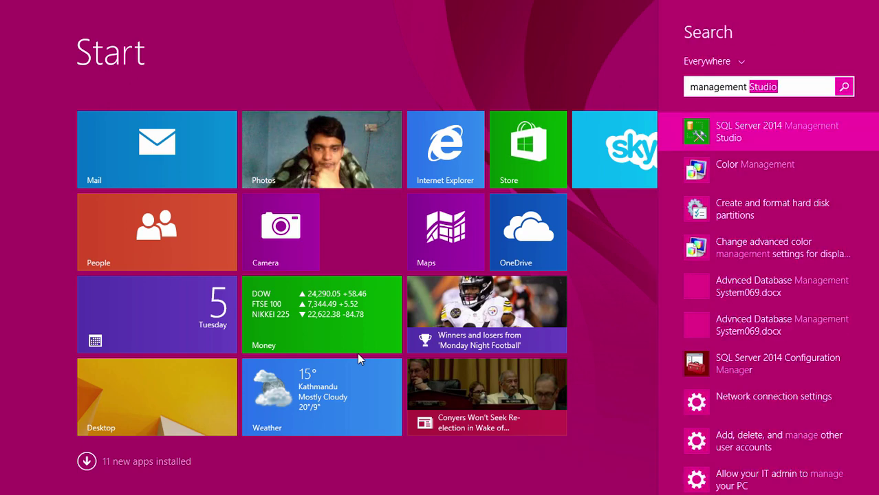
left_click(810, 131)
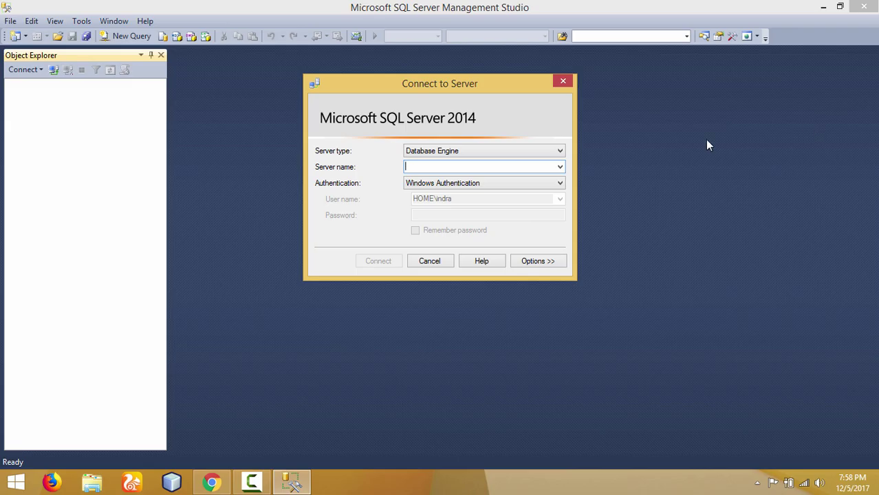
Step: Browse the local Database Engine servers, pick HOME as the server name, and connect
left_click(560, 168)
left_click(535, 180)
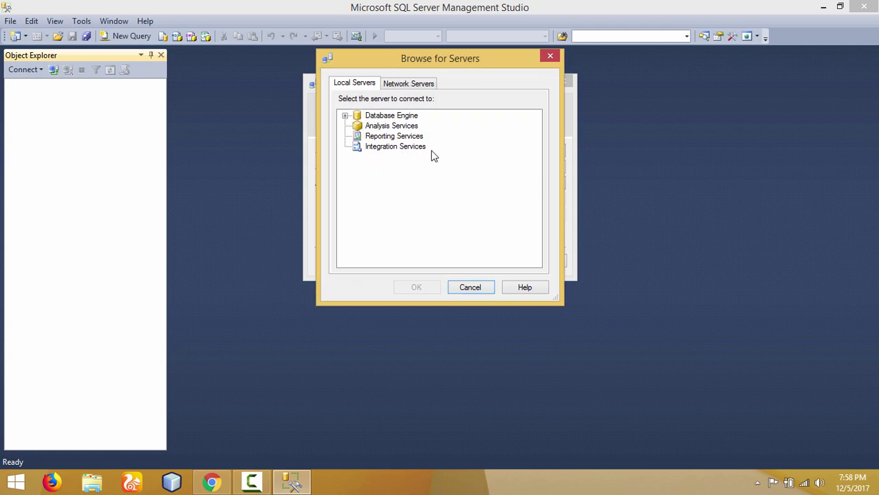
double_click(406, 118)
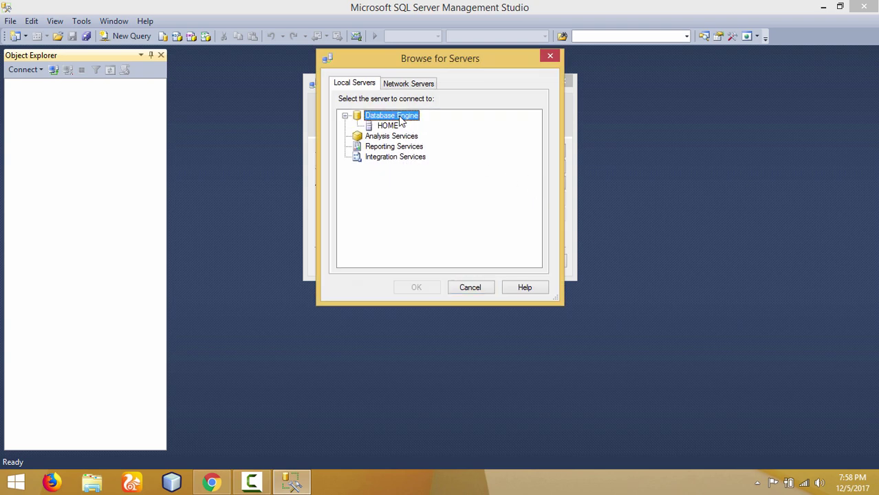
left_click(392, 127)
left_click(432, 288)
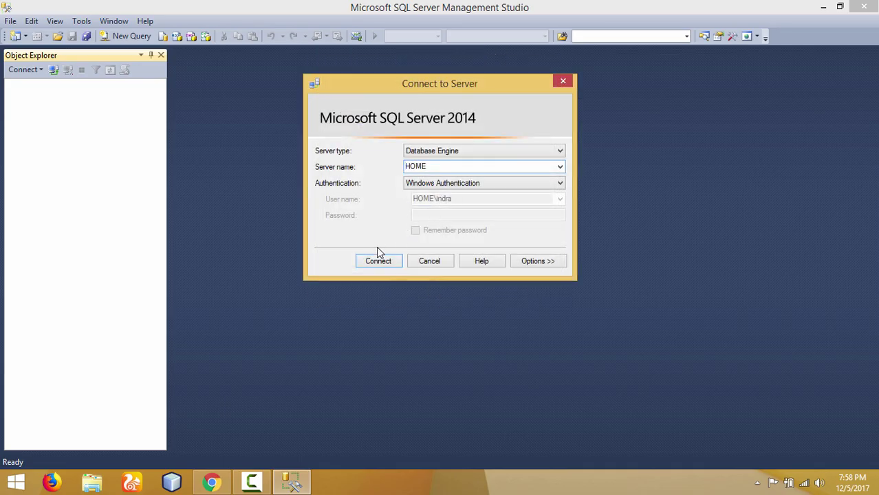
left_click(379, 261)
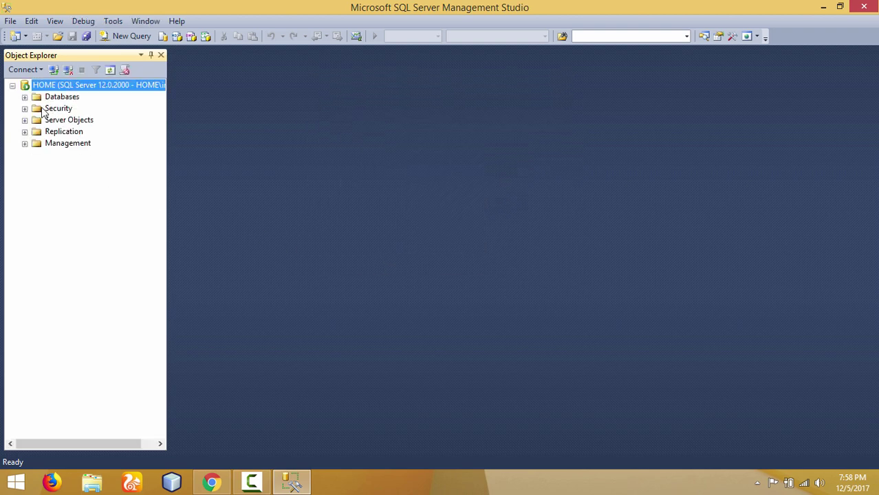
Step: Create a new database named testdb under Databases, then disconnect from HOME
left_click(25, 98)
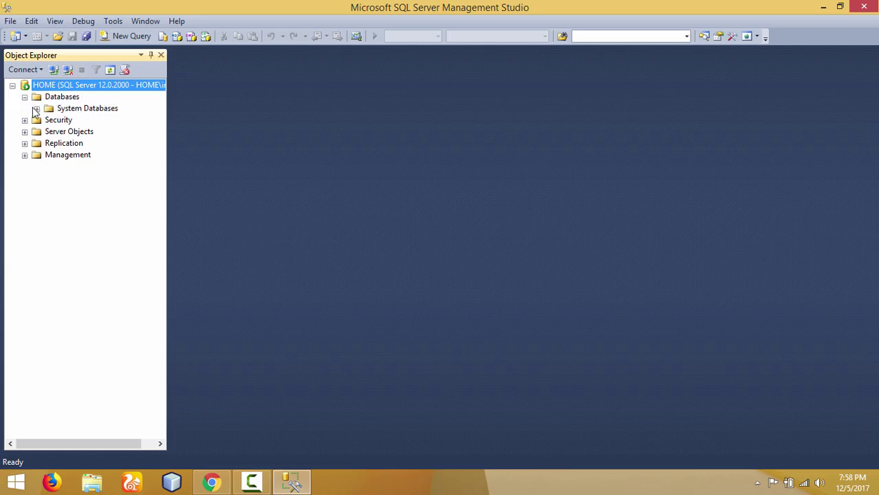
left_click(37, 109)
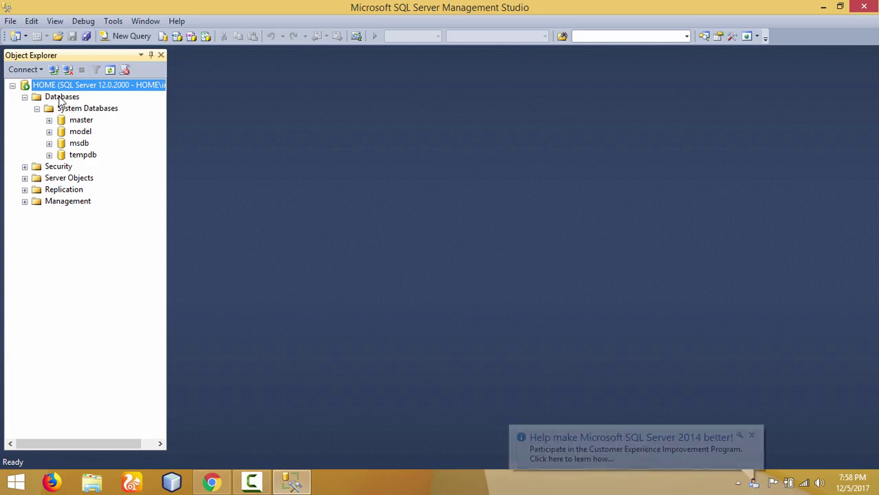
right_click(60, 97)
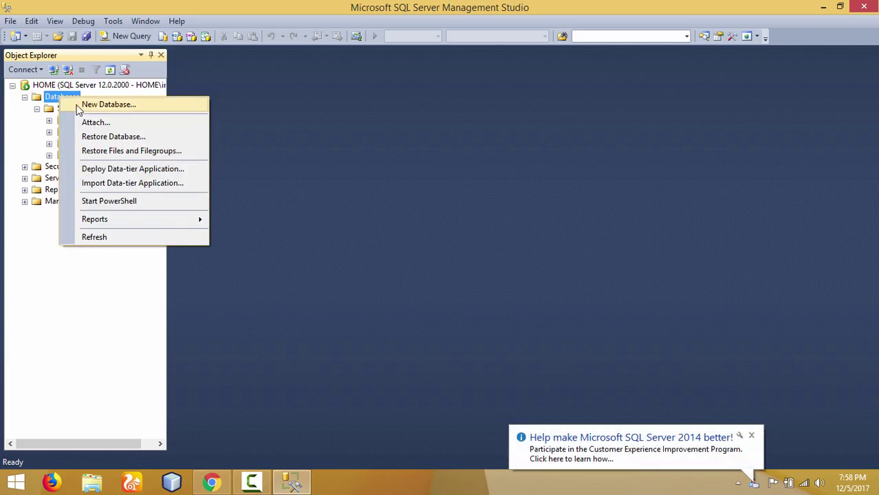
left_click(77, 106)
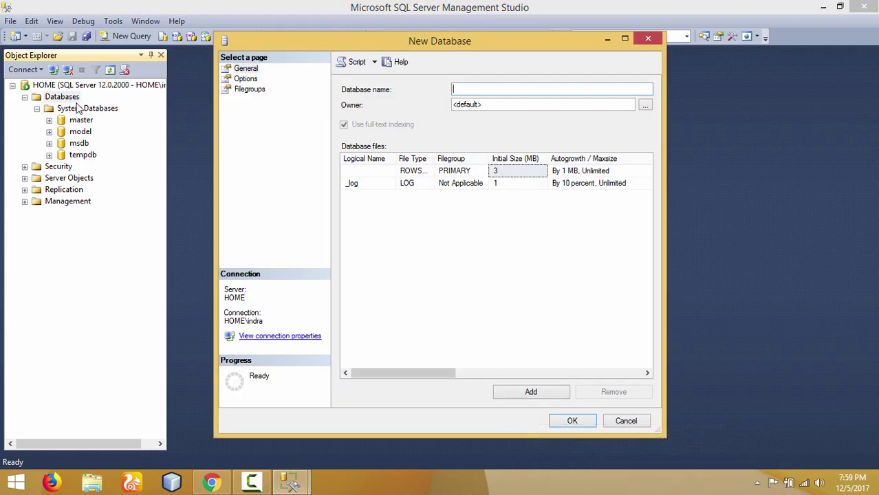
type("testdb")
left_click(565, 421)
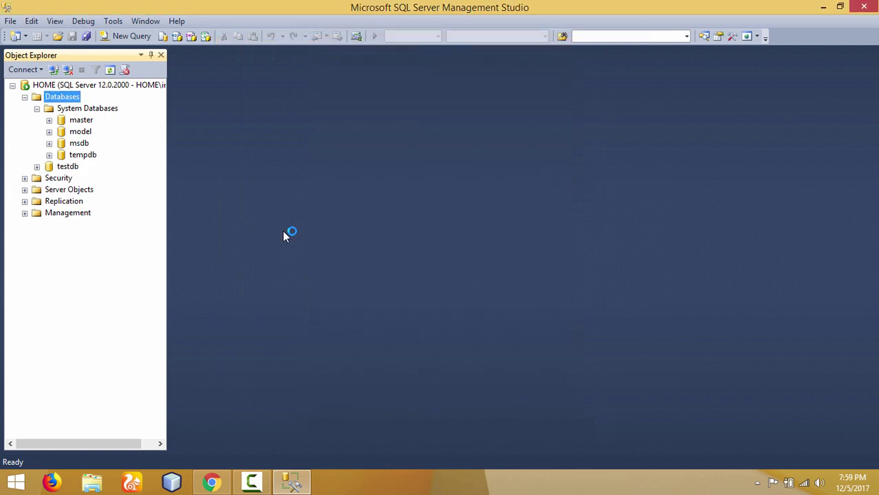
left_click(63, 168)
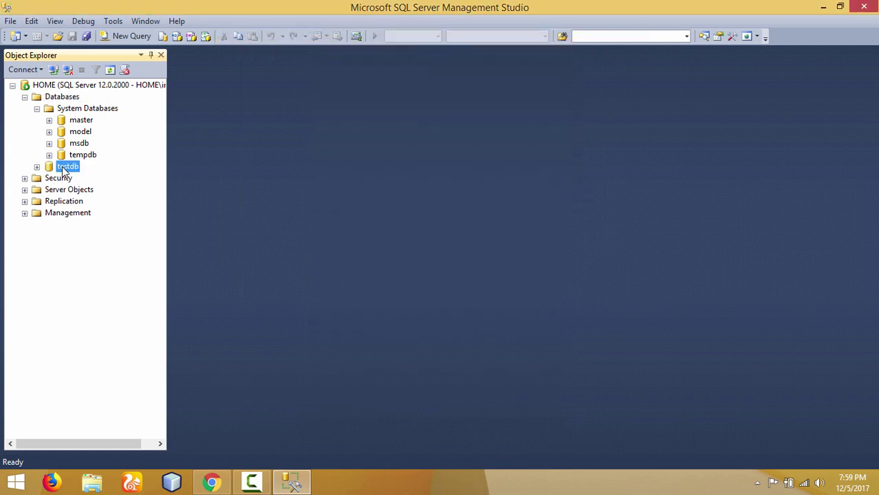
left_click(67, 70)
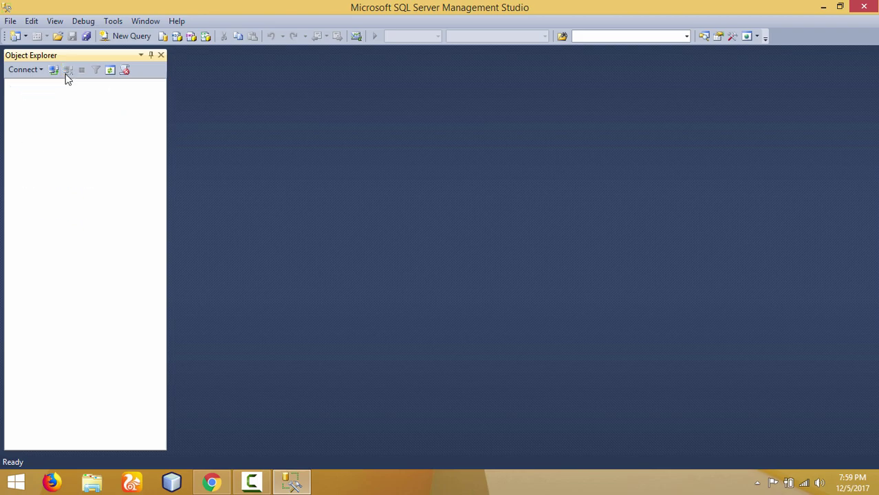
Step: Close Management Studio and relaunch it by searching 'manage' from the Start screen
left_click(865, 9)
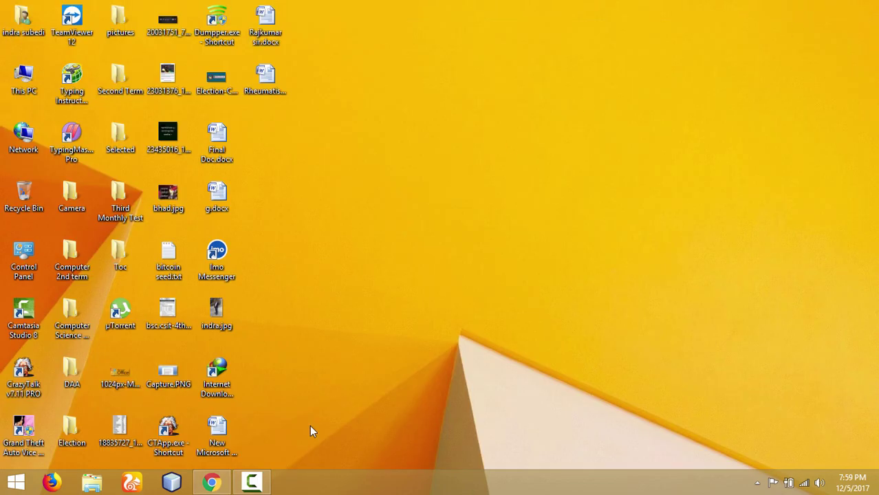
key("super")
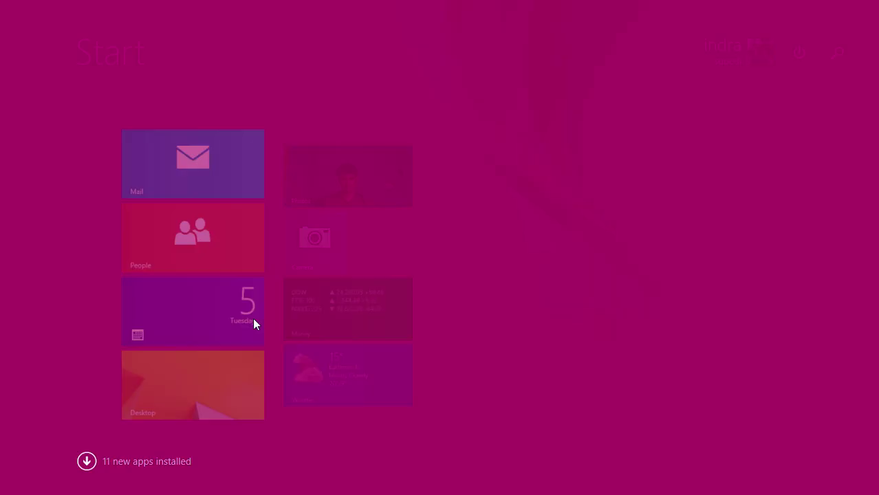
type("m")
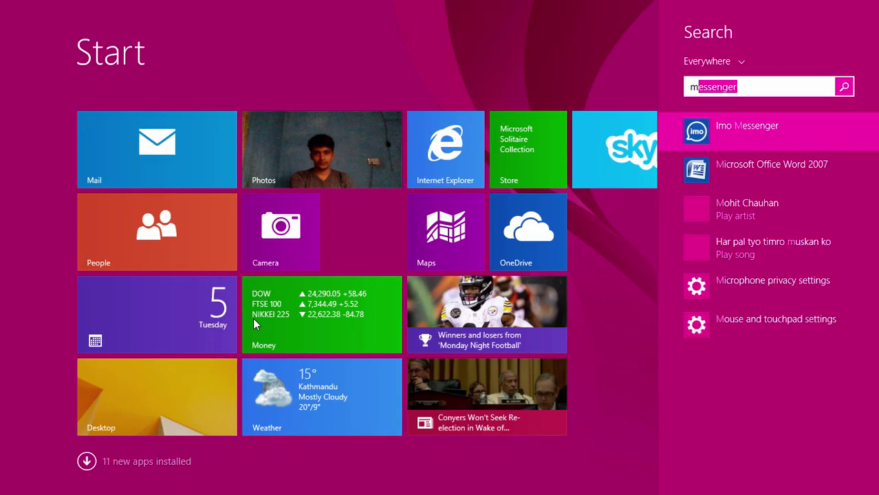
type("anage")
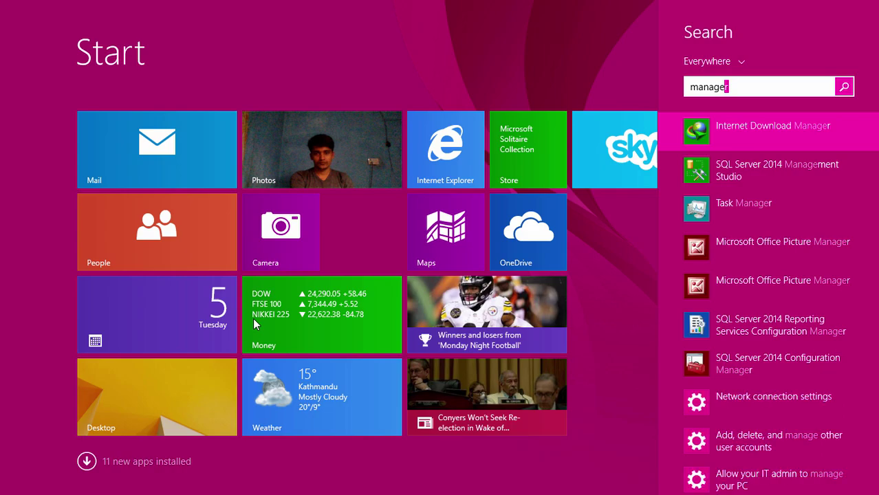
key("Down")
key("Return")
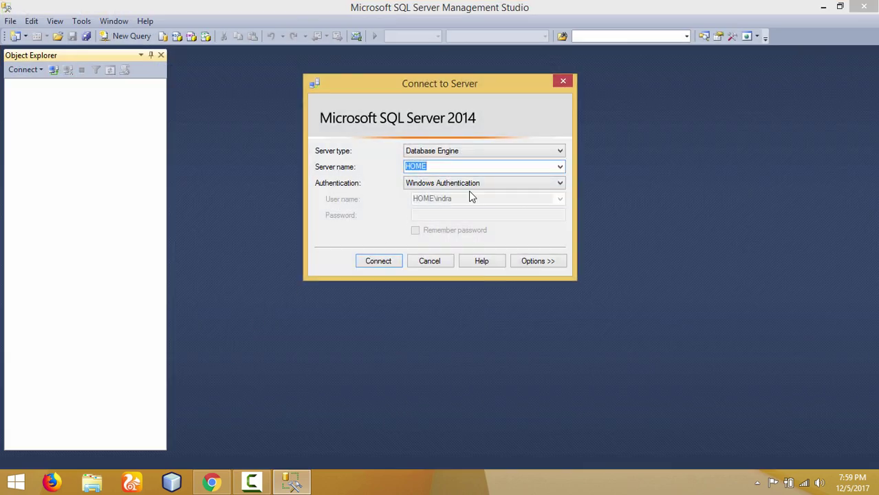
Step: Connect to HOME using SQL Server Authentication as login sa with the password remembered
left_click(470, 184)
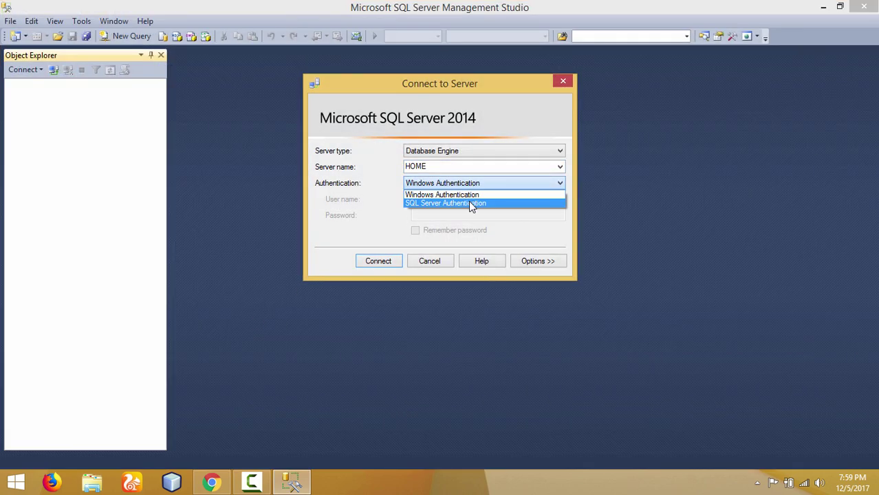
left_click(470, 203)
left_click(457, 201)
type("sa")
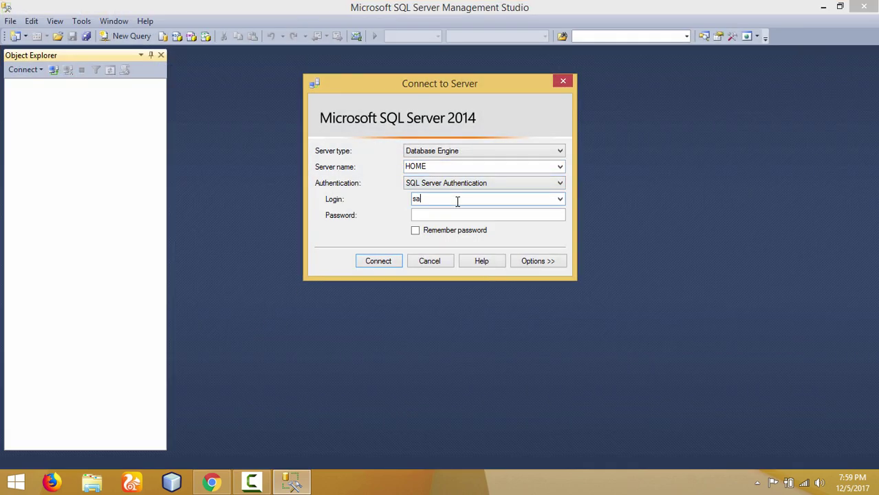
key("Tab")
type("******")
left_click(461, 232)
left_click(372, 264)
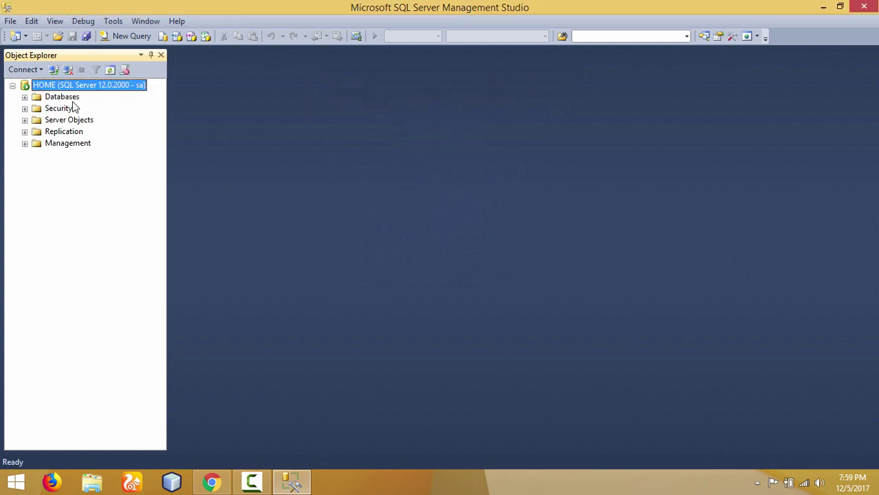
Step: Expand the Databases folder and select testdb
left_click(61, 101)
double_click(61, 101)
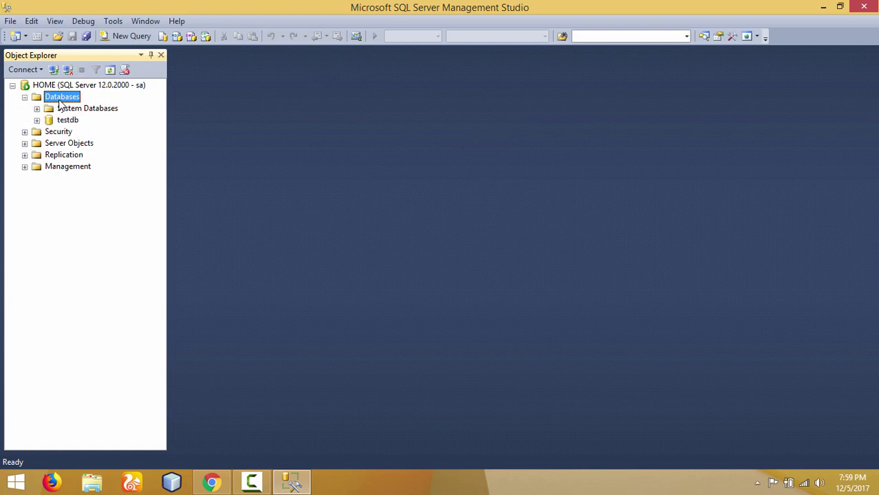
left_click(67, 122)
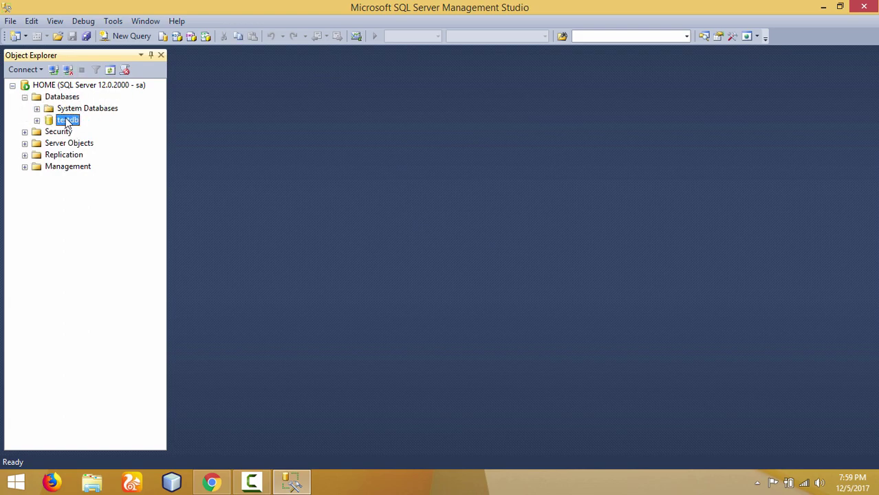